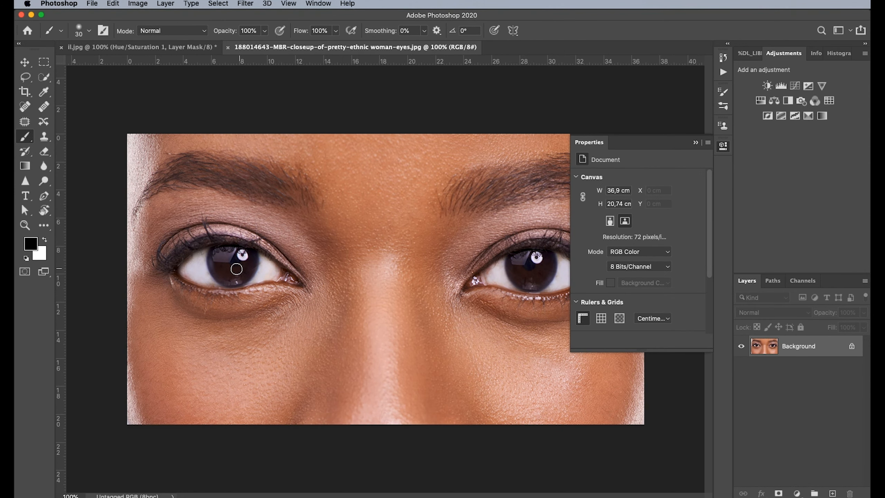
# - Look at both open eye photos and return to il.jpg
pyautogui.click(192, 52)
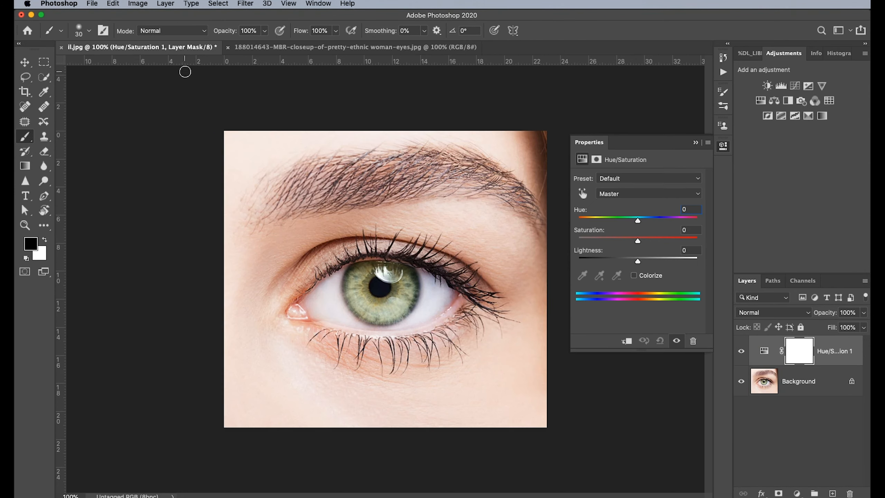
pyautogui.click(355, 47)
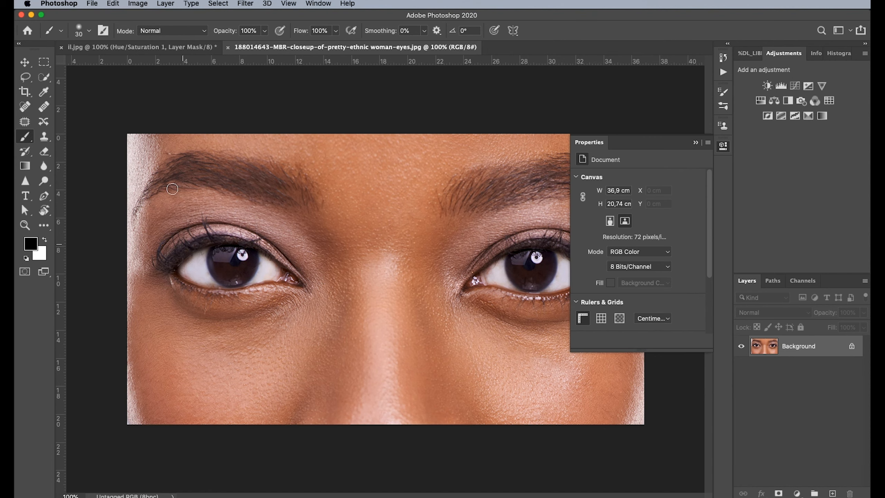
pyautogui.click(153, 47)
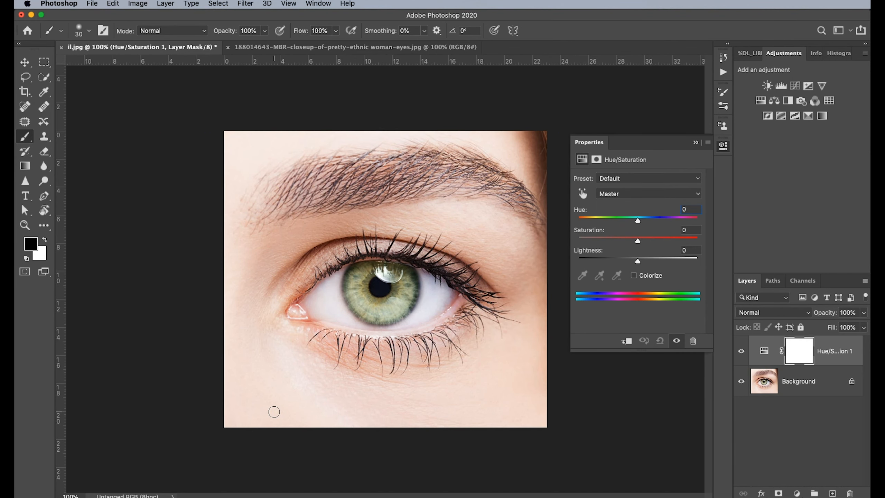
# - Target the Yellows by sampling the green iris with the on-image adjustment tool, and raise their saturation to +71
pyautogui.click(583, 194)
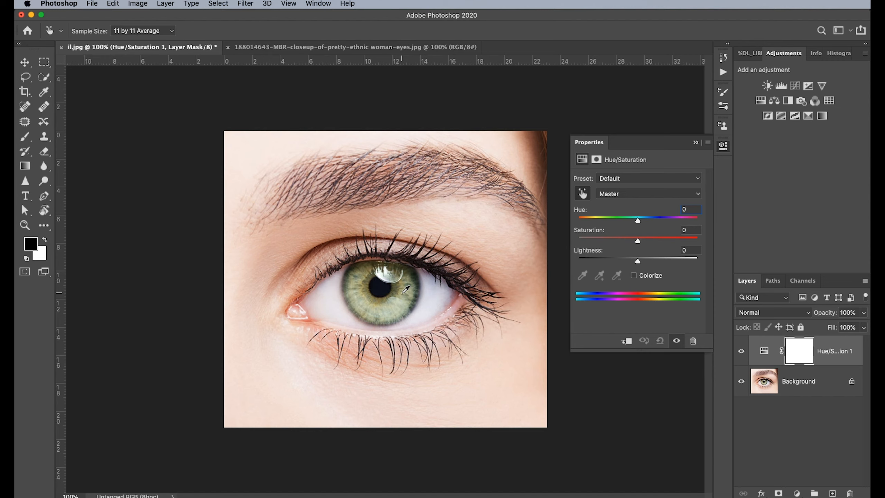
pyautogui.click(404, 290)
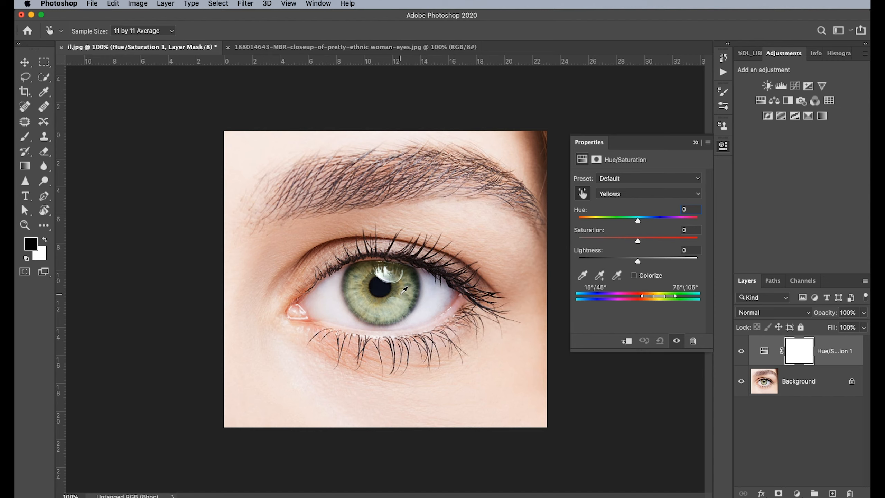
pyautogui.click(400, 295)
pyautogui.moveTo(401, 295); pyautogui.dragTo(462, 303)
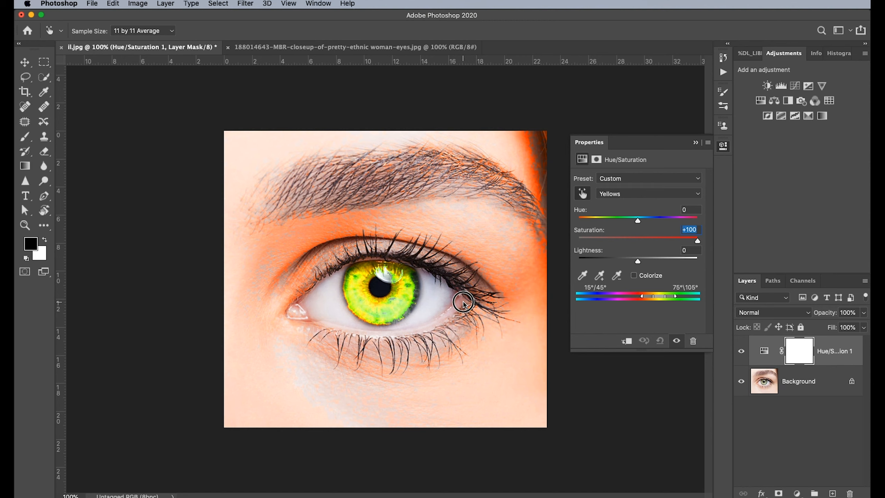
pyautogui.moveTo(464, 303); pyautogui.dragTo(447, 304)
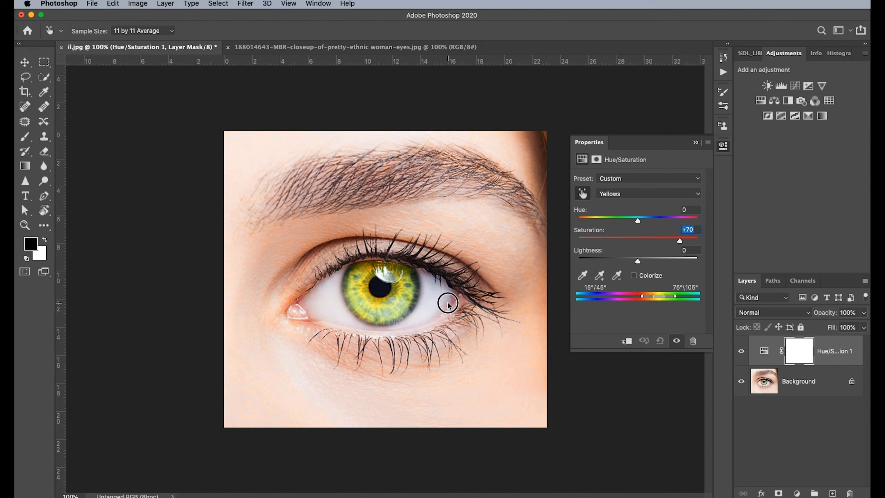
pyautogui.moveTo(448, 304); pyautogui.dragTo(448, 304)
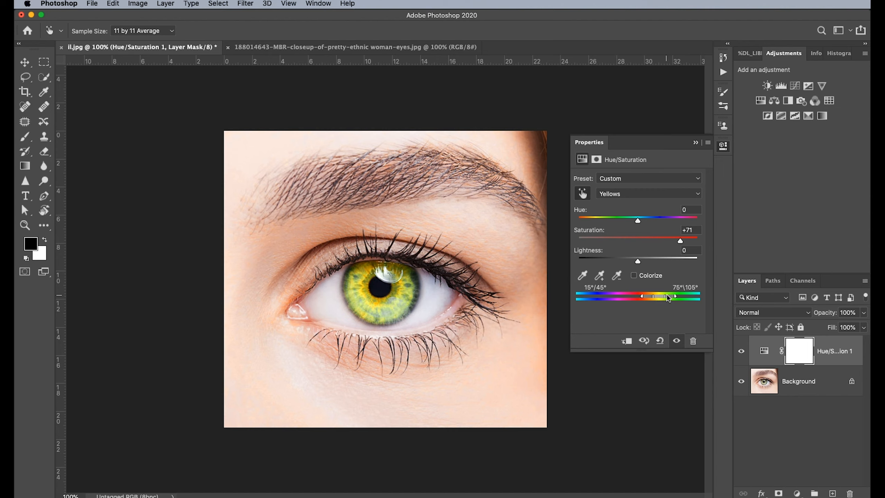
# - Narrow the Yellows range to 34°/45° and 75°\94°, test it at +100 saturation, and reset the saturation to 0
pyautogui.moveTo(676, 300); pyautogui.dragTo(672, 298)
pyautogui.moveTo(642, 296); pyautogui.dragTo(649, 296)
pyautogui.moveTo(680, 242); pyautogui.dragTo(709, 245)
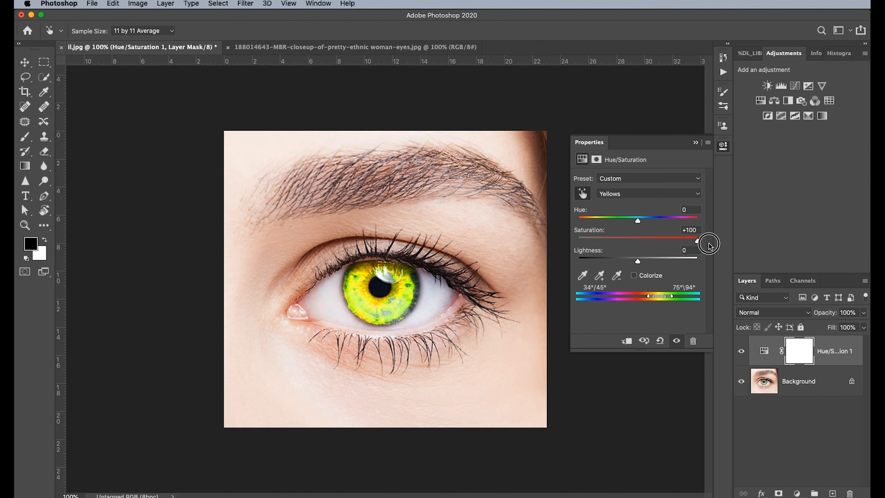
pyautogui.moveTo(697, 241); pyautogui.dragTo(637, 256)
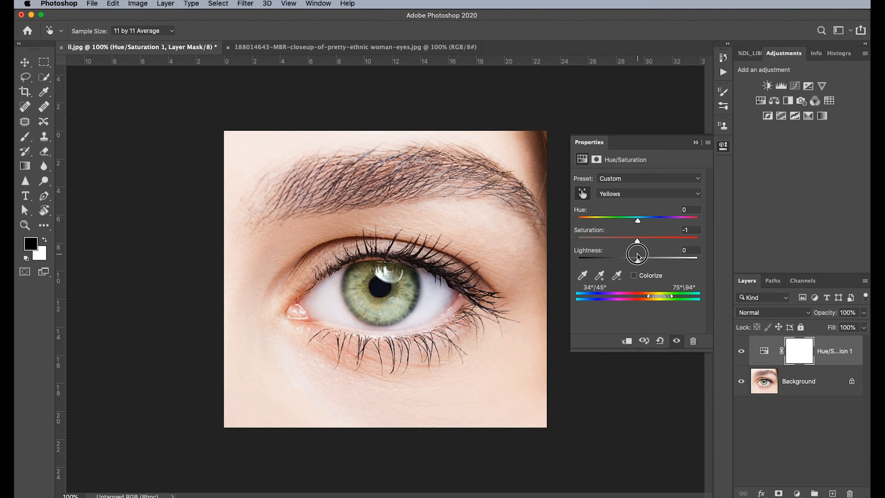
pyautogui.moveTo(637, 257); pyautogui.dragTo(638, 256)
# - Set the Yellows hue to -105 and adjust the affected colour range to 28°/41° and 106°\120°
pyautogui.moveTo(639, 225); pyautogui.dragTo(639, 225)
pyautogui.moveTo(639, 223); pyautogui.dragTo(605, 223)
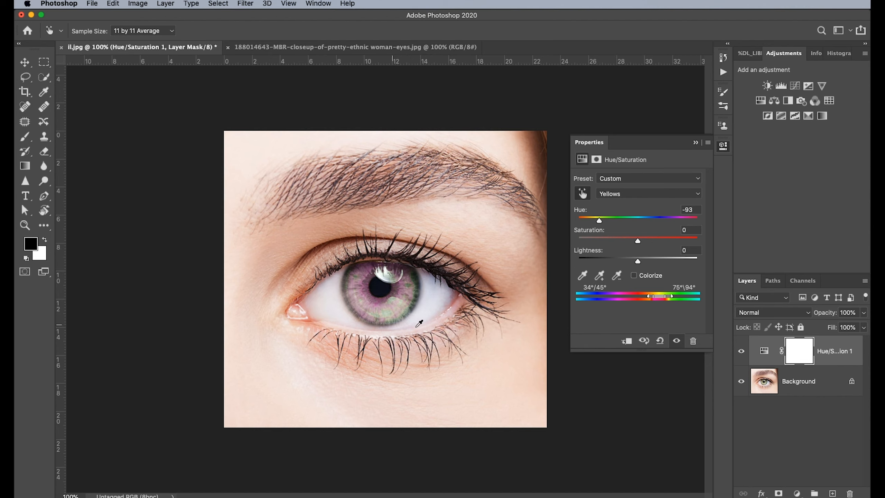
pyautogui.moveTo(599, 220)
pyautogui.mouseDown()
pyautogui.moveTo(556, 229)
pyautogui.moveTo(707, 231)
pyautogui.moveTo(596, 237)
pyautogui.mouseUp()
pyautogui.moveTo(674, 297)
pyautogui.mouseDown()
pyautogui.moveTo(683, 297)
pyautogui.moveTo(665, 298)
pyautogui.moveTo(673, 299)
pyautogui.mouseUp()
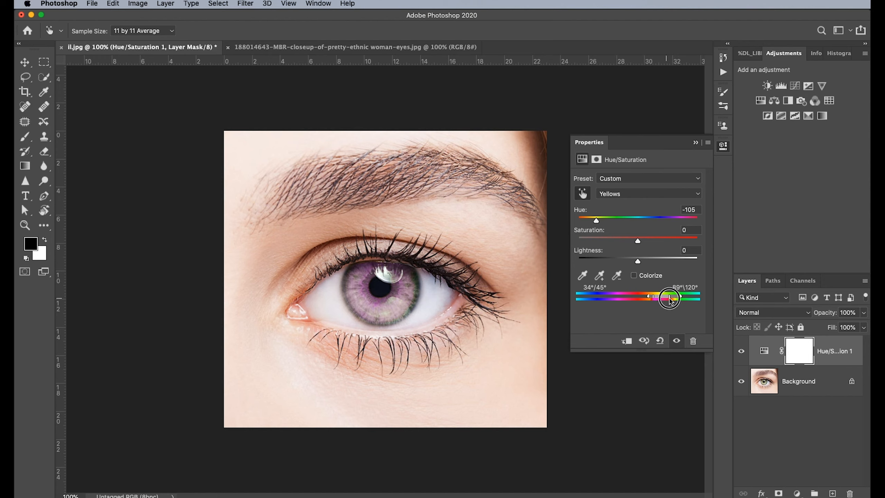
pyautogui.moveTo(650, 298); pyautogui.dragTo(649, 296)
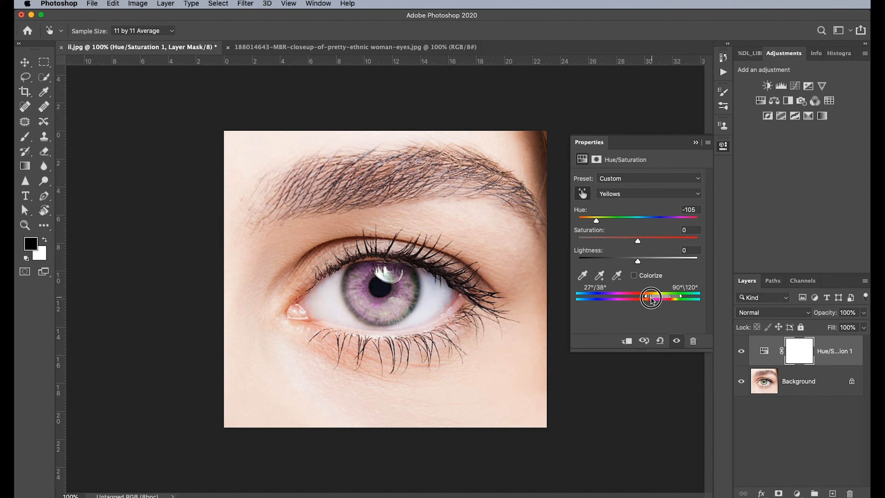
pyautogui.moveTo(649, 299); pyautogui.dragTo(644, 297)
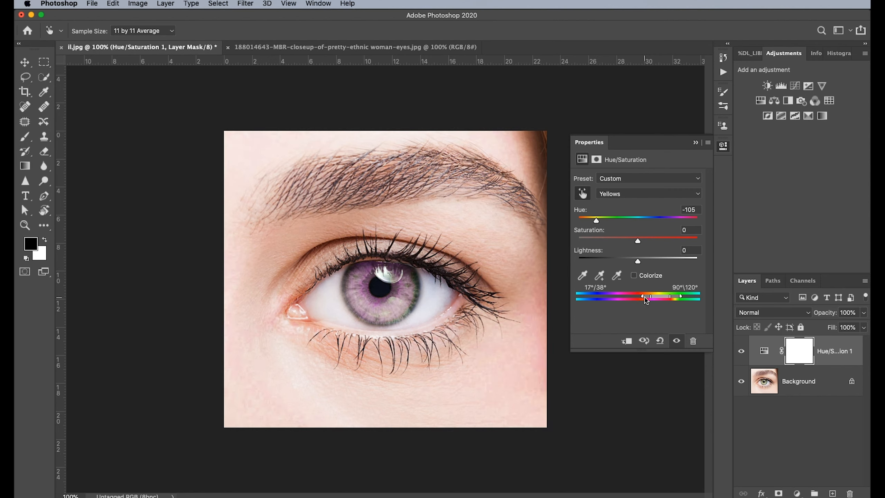
pyautogui.moveTo(643, 299); pyautogui.dragTo(650, 301)
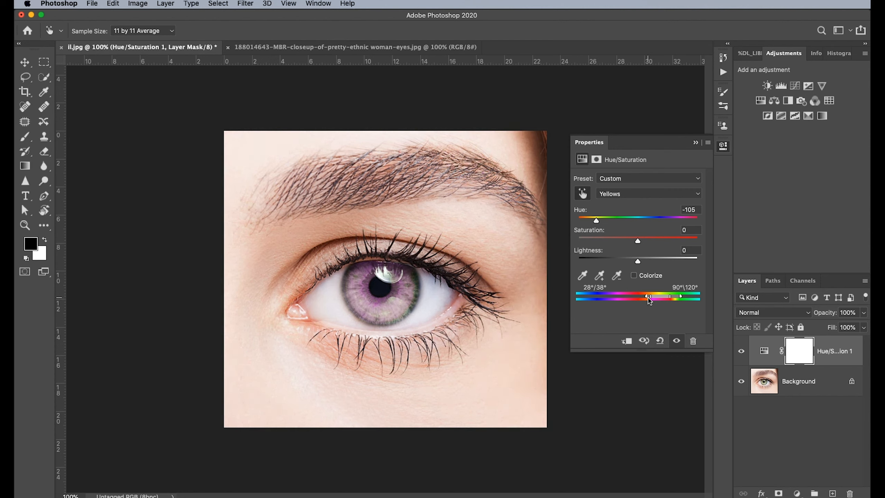
pyautogui.moveTo(671, 299); pyautogui.dragTo(676, 300)
# - Turn the iris blue by setting the Yellows hue to +158 and saturation to +20
pyautogui.moveTo(598, 221); pyautogui.dragTo(625, 239)
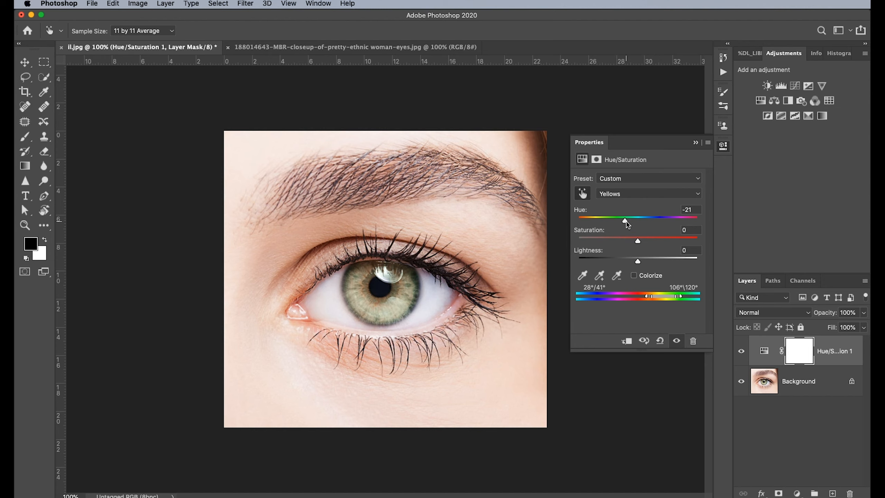
pyautogui.moveTo(626, 223)
pyautogui.mouseDown()
pyautogui.moveTo(673, 223)
pyautogui.moveTo(610, 223)
pyautogui.moveTo(701, 229)
pyautogui.moveTo(634, 235)
pyautogui.mouseUp()
pyautogui.moveTo(638, 261); pyautogui.dragTo(692, 231)
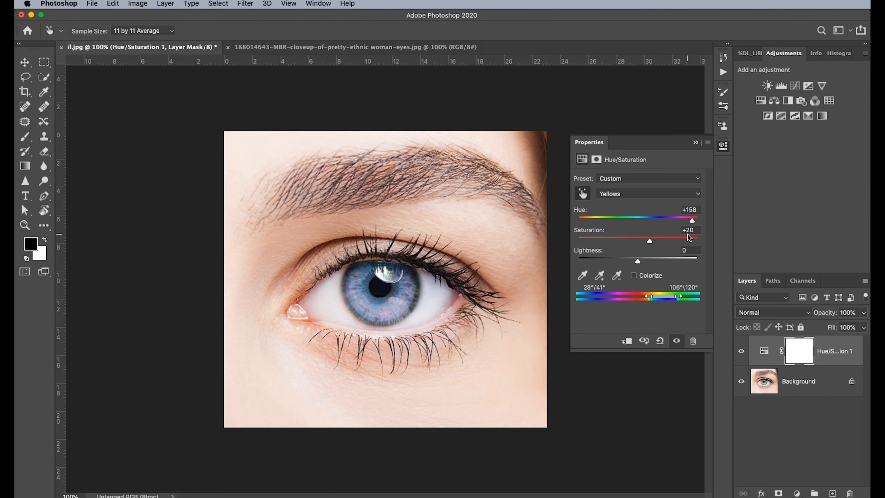
# - Compare the eye with and without the Hue/Saturation layer by switching its visibility, and leave the layer hidden
pyautogui.click(742, 353)
pyautogui.click(742, 353)
pyautogui.click(742, 354)
pyautogui.click(742, 354)
pyautogui.click(742, 353)
pyautogui.click(743, 354)
pyautogui.click(742, 353)
pyautogui.click(742, 354)
pyautogui.click(741, 353)
pyautogui.click(741, 353)
pyautogui.click(741, 353)
pyautogui.click(741, 352)
pyautogui.click(742, 354)
pyautogui.click(741, 352)
pyautogui.click(742, 353)
pyautogui.click(742, 353)
pyautogui.click(741, 353)
pyautogui.click(741, 352)
pyautogui.click(741, 352)
pyautogui.click(742, 353)
pyautogui.click(741, 353)
pyautogui.click(742, 353)
pyautogui.click(741, 353)
pyautogui.click(742, 353)
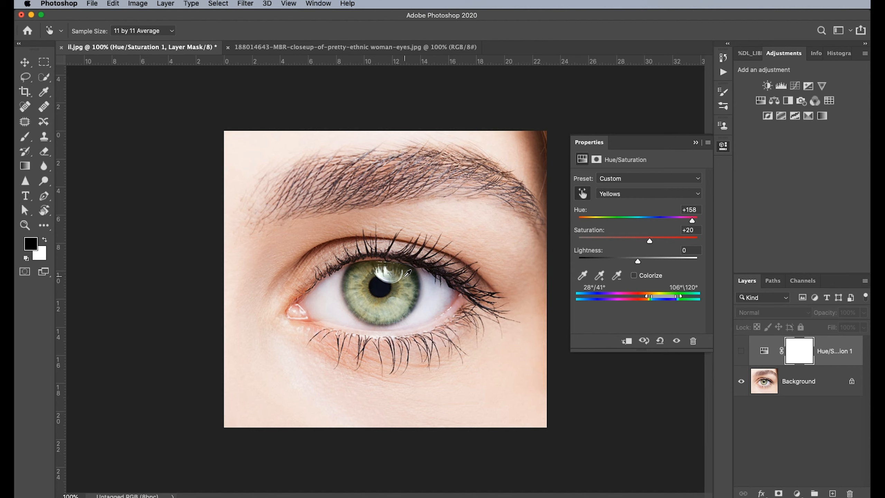
pyautogui.click(742, 351)
pyautogui.click(742, 352)
pyautogui.click(742, 351)
pyautogui.click(742, 351)
pyautogui.click(742, 352)
pyautogui.click(742, 351)
pyautogui.click(742, 351)
pyautogui.click(742, 352)
pyautogui.click(741, 352)
pyautogui.click(740, 353)
pyautogui.click(741, 352)
pyautogui.click(741, 352)
# - Add a Curves adjustment layer and lower the Red channel's curve to input 151, output 100
pyautogui.click(794, 87)
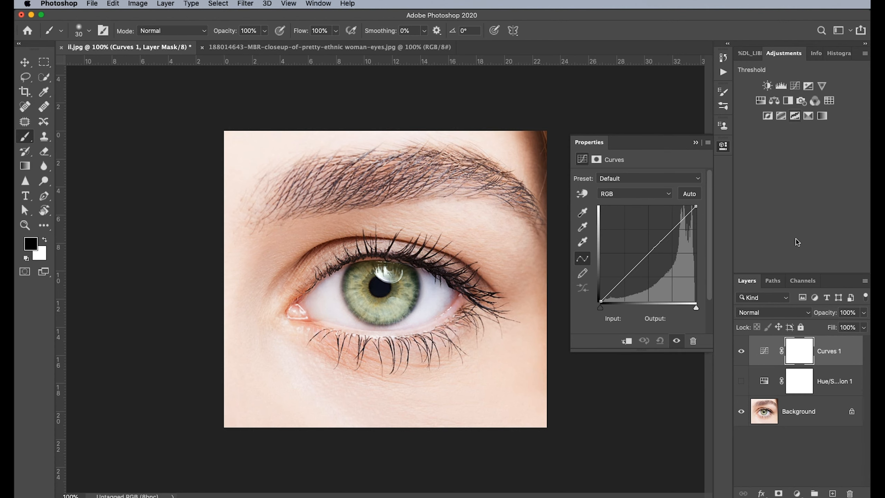
pyautogui.click(636, 195)
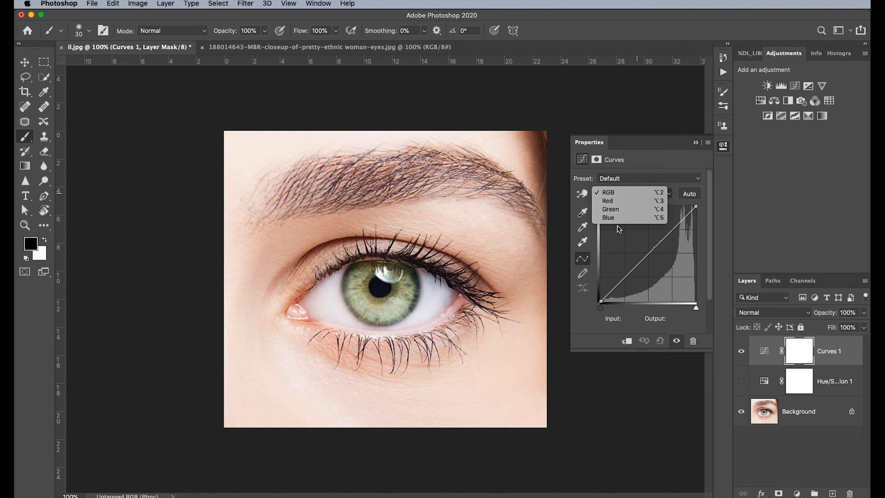
pyautogui.click(622, 202)
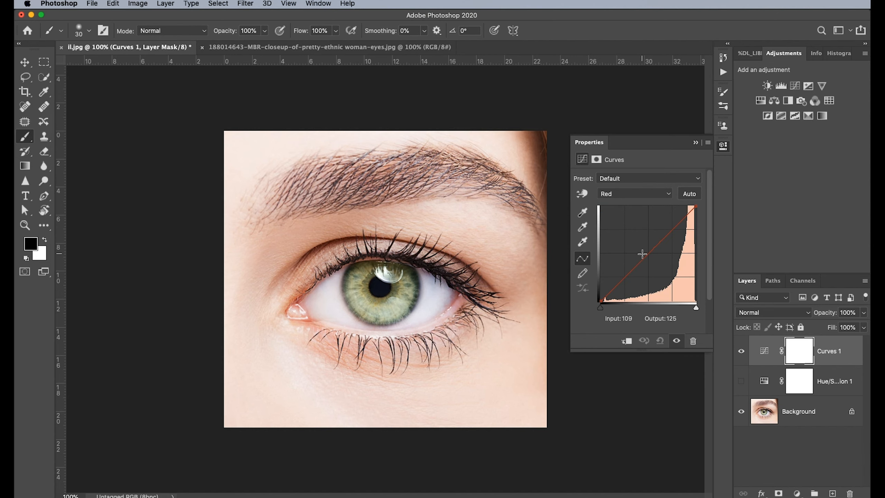
pyautogui.moveTo(653, 256)
pyautogui.mouseDown()
pyautogui.moveTo(663, 268)
pyautogui.moveTo(642, 237)
pyautogui.moveTo(667, 259)
pyautogui.moveTo(638, 241)
pyautogui.moveTo(658, 265)
pyautogui.moveTo(640, 246)
pyautogui.mouseUp()
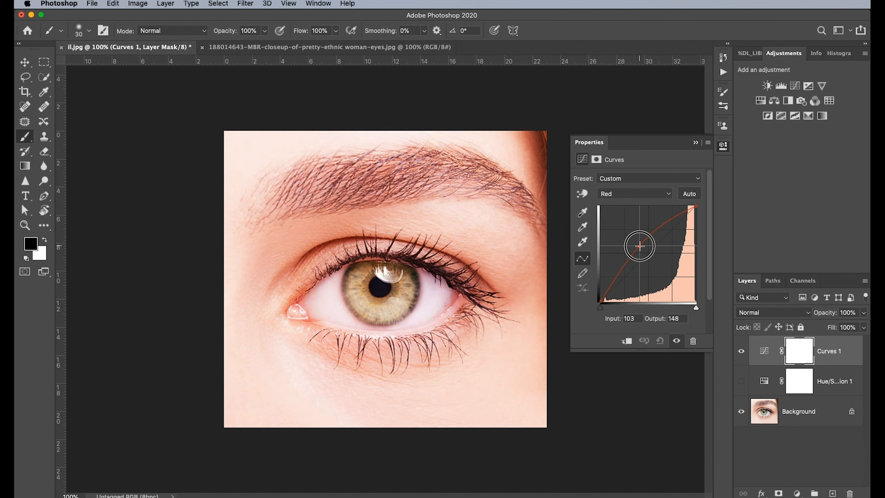
pyautogui.moveTo(640, 245); pyautogui.dragTo(657, 266)
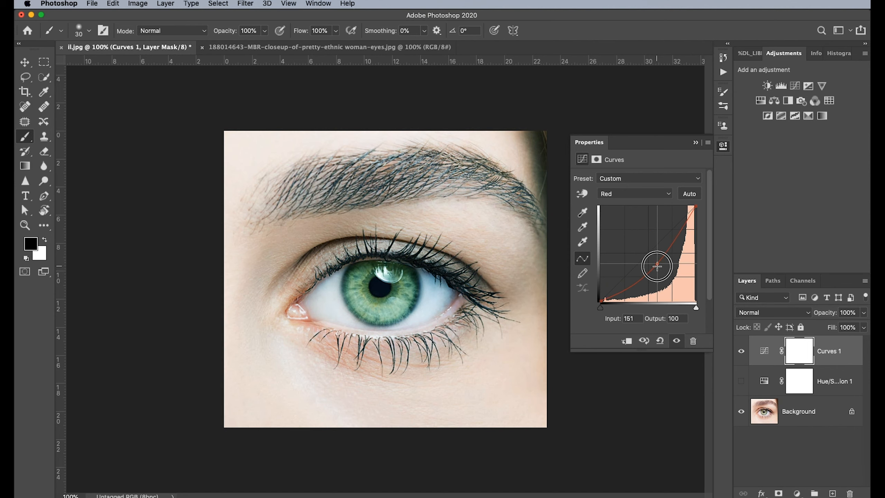
# - Invert the Curves layer mask to black and paint white over the iris to limit the adjustment to it
pyautogui.click(803, 359)
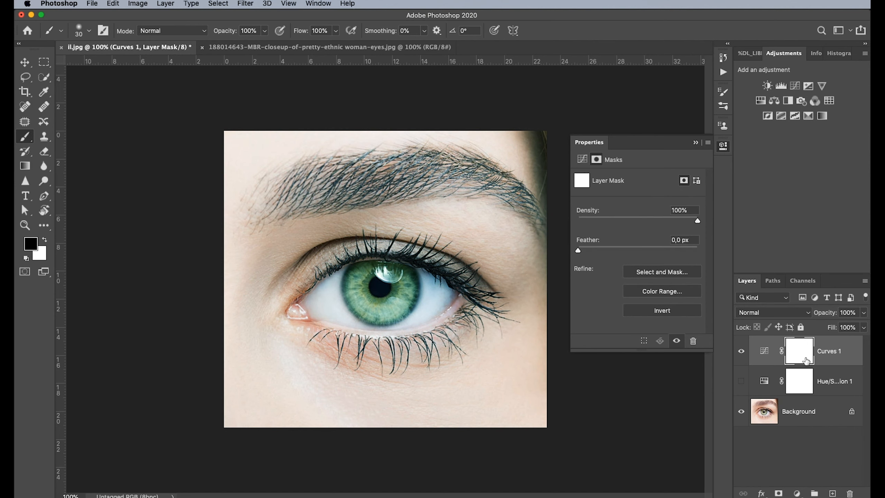
pyautogui.press('super+i')
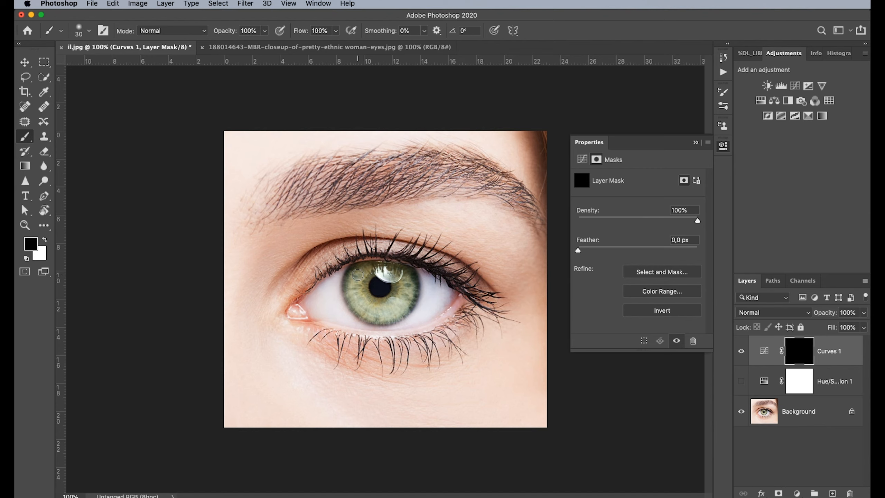
pyautogui.press('x')
pyautogui.moveTo(370, 270)
pyautogui.mouseDown()
pyautogui.moveTo(357, 299)
pyautogui.moveTo(373, 310)
pyautogui.moveTo(397, 309)
pyautogui.moveTo(406, 292)
pyautogui.moveTo(399, 276)
pyautogui.moveTo(392, 299)
pyautogui.moveTo(369, 299)
pyautogui.moveTo(356, 281)
pyautogui.moveTo(366, 312)
pyautogui.moveTo(405, 299)
pyautogui.moveTo(407, 280)
pyautogui.moveTo(365, 269)
pyautogui.moveTo(364, 298)
pyautogui.moveTo(377, 286)
pyautogui.moveTo(382, 295)
pyautogui.moveTo(375, 291)
pyautogui.moveTo(383, 285)
pyautogui.moveTo(385, 297)
pyautogui.moveTo(399, 300)
pyautogui.moveTo(381, 311)
pyautogui.moveTo(401, 313)
pyautogui.moveTo(409, 286)
pyautogui.moveTo(402, 300)
pyautogui.moveTo(371, 312)
pyautogui.moveTo(354, 296)
pyautogui.moveTo(362, 271)
pyautogui.moveTo(358, 308)
pyautogui.moveTo(381, 314)
pyautogui.moveTo(404, 298)
pyautogui.moveTo(410, 280)
pyautogui.mouseUp()
# - Lower the Green channel of the Curves layer to input 158, output 111
pyautogui.click(764, 350)
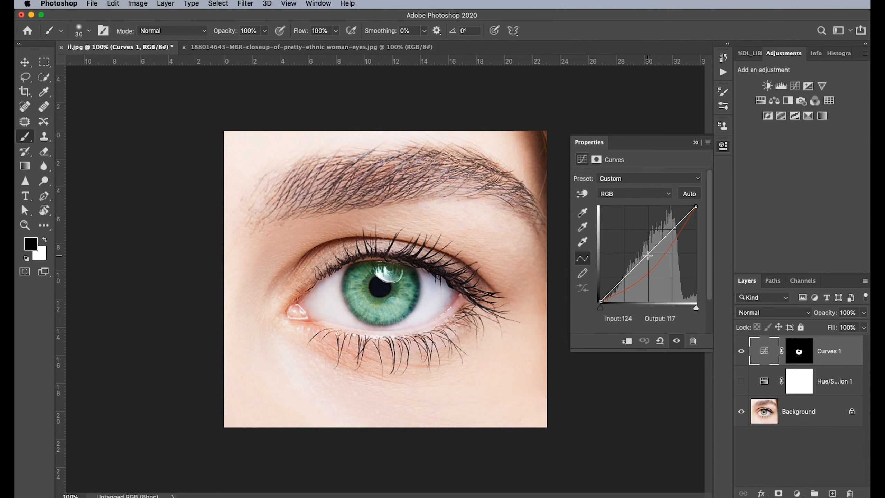
pyautogui.click(649, 194)
pyautogui.click(636, 209)
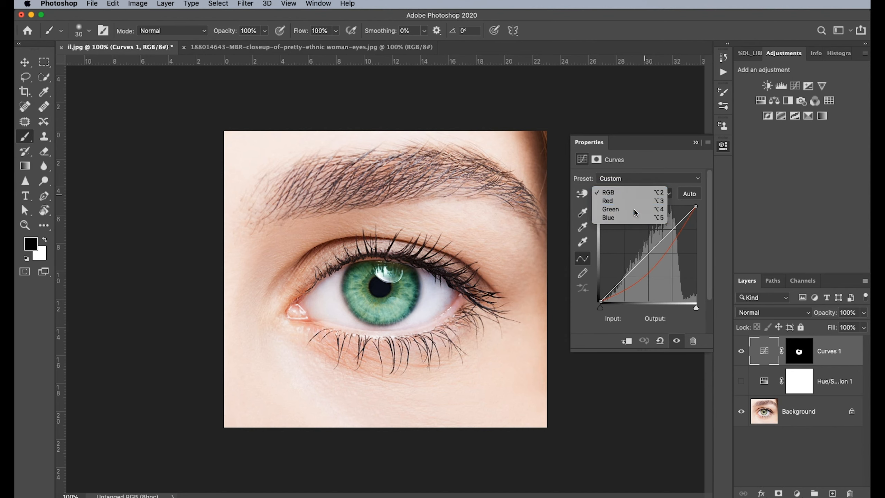
pyautogui.moveTo(646, 259)
pyautogui.mouseDown()
pyautogui.moveTo(638, 246)
pyautogui.moveTo(659, 259)
pyautogui.mouseUp()
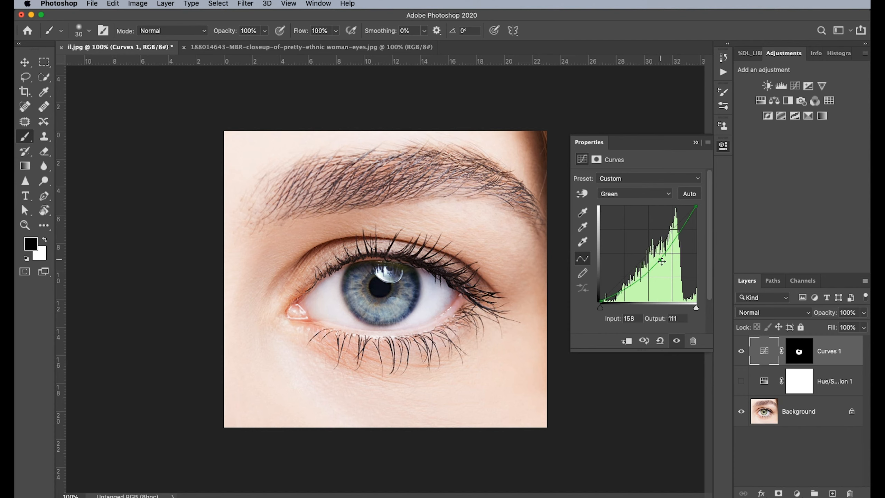
# - Lower the Blue channel of the Curves layer to input 141, output 94
pyautogui.click(622, 195)
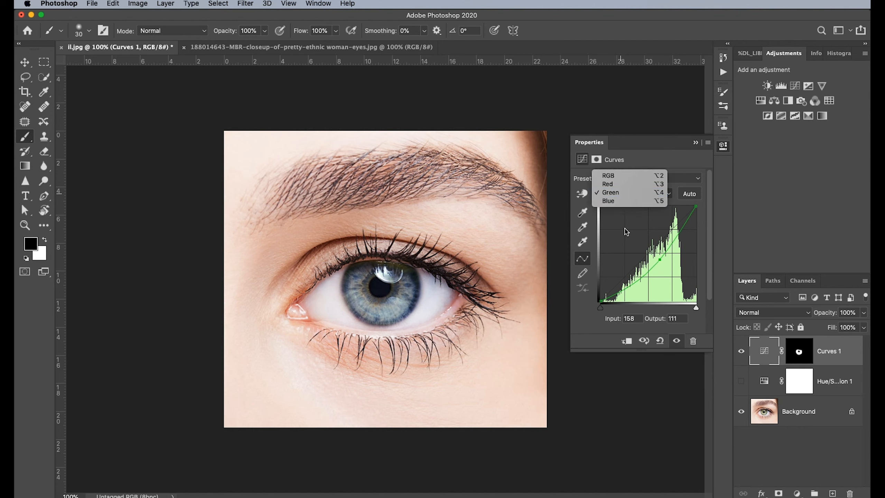
pyautogui.click(623, 209)
pyautogui.moveTo(650, 250)
pyautogui.mouseDown()
pyautogui.moveTo(659, 262)
pyautogui.moveTo(628, 240)
pyautogui.moveTo(664, 260)
pyautogui.moveTo(654, 265)
pyautogui.mouseUp()
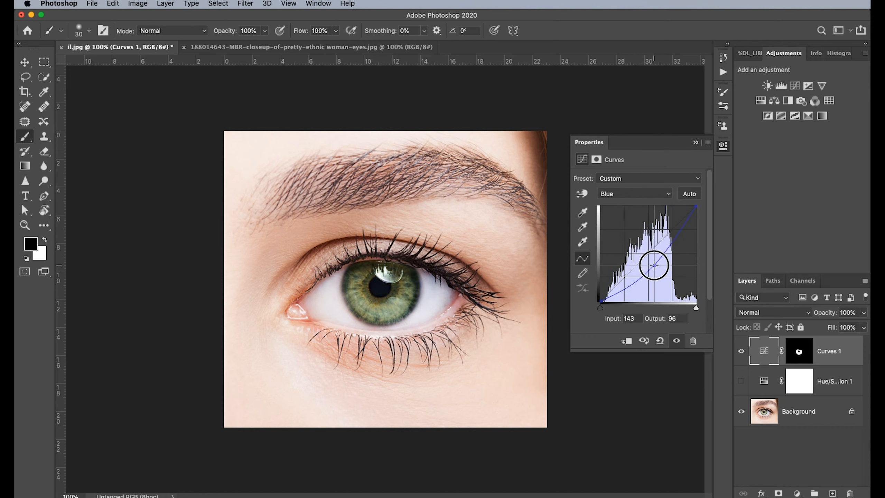
pyautogui.moveTo(654, 265); pyautogui.dragTo(654, 267)
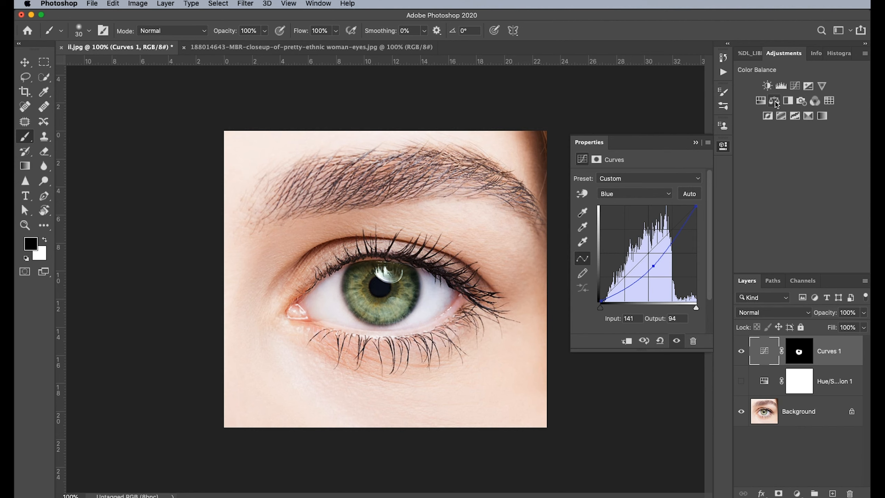
# - Try a Color Balance adjustment layer on the midtones, and delete that layer
pyautogui.click(774, 101)
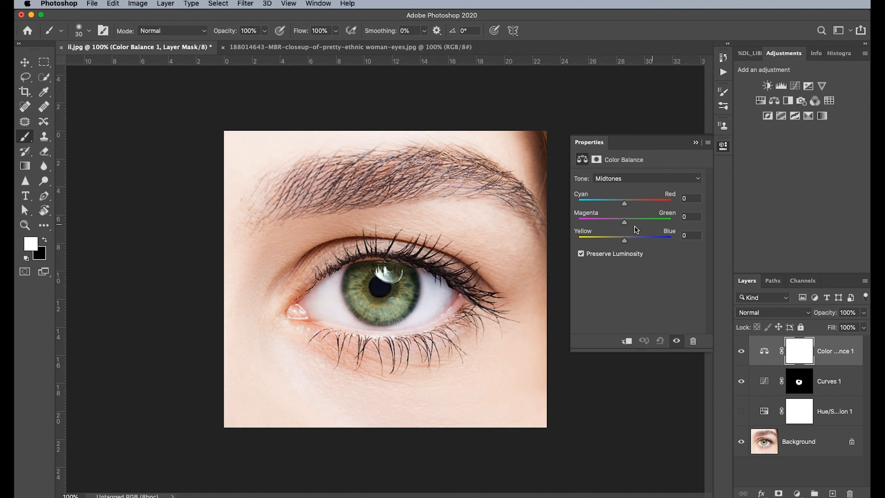
pyautogui.moveTo(624, 203); pyautogui.dragTo(618, 240)
pyautogui.click(698, 143)
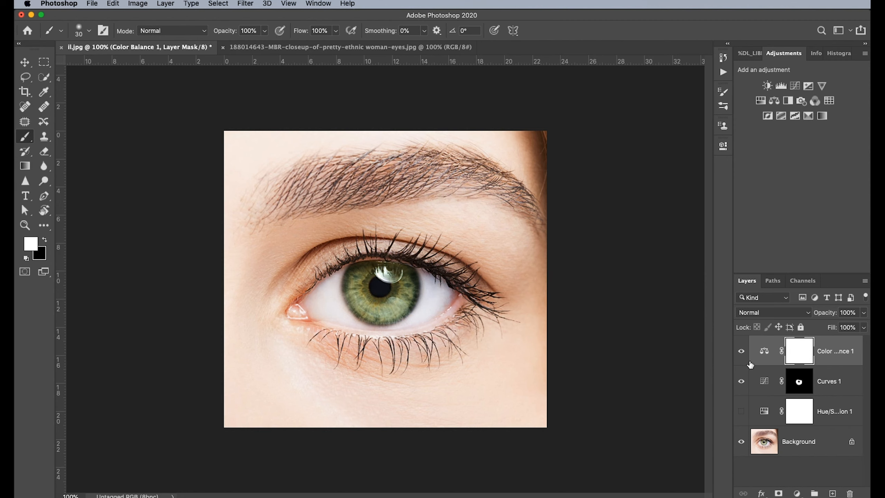
pyautogui.moveTo(836, 352); pyautogui.dragTo(850, 492)
# - Compare the iris before and after by switching the Curves layer's visibility off and on
pyautogui.click(741, 351)
pyautogui.click(741, 351)
pyautogui.click(741, 351)
pyautogui.click(742, 351)
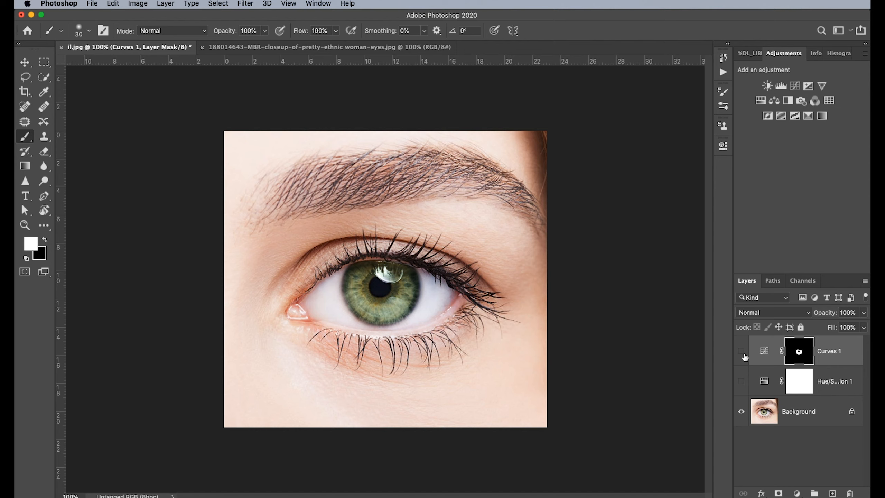
pyautogui.click(743, 353)
pyautogui.click(743, 353)
pyautogui.click(743, 353)
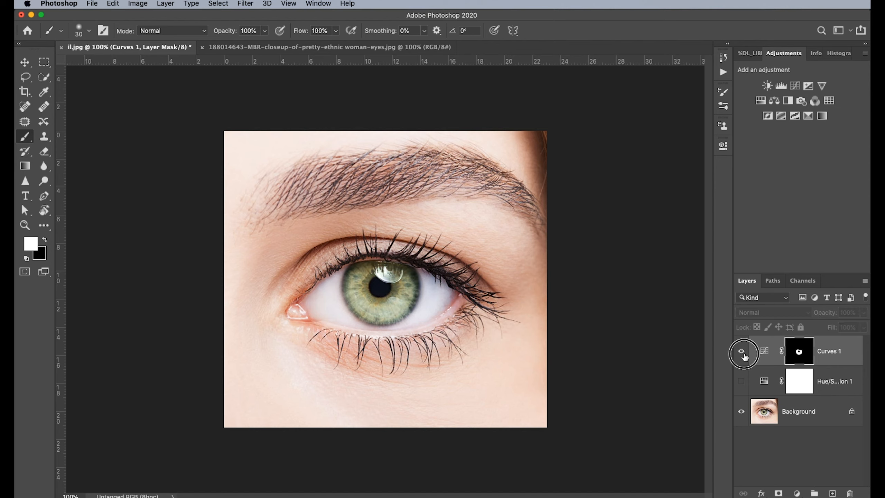
# - Compare the iris color by switching the Curves and Hue/Saturation layers on and off separately and together
pyautogui.click(741, 352)
pyautogui.click(740, 382)
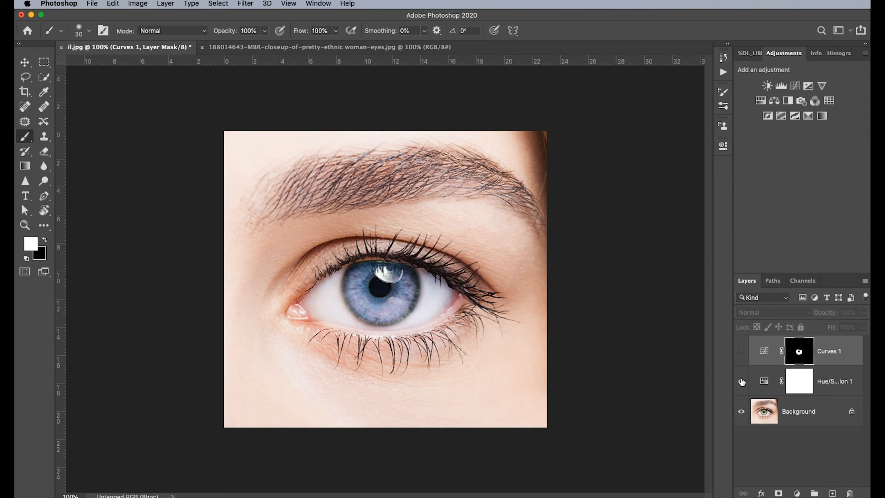
pyautogui.click(741, 351)
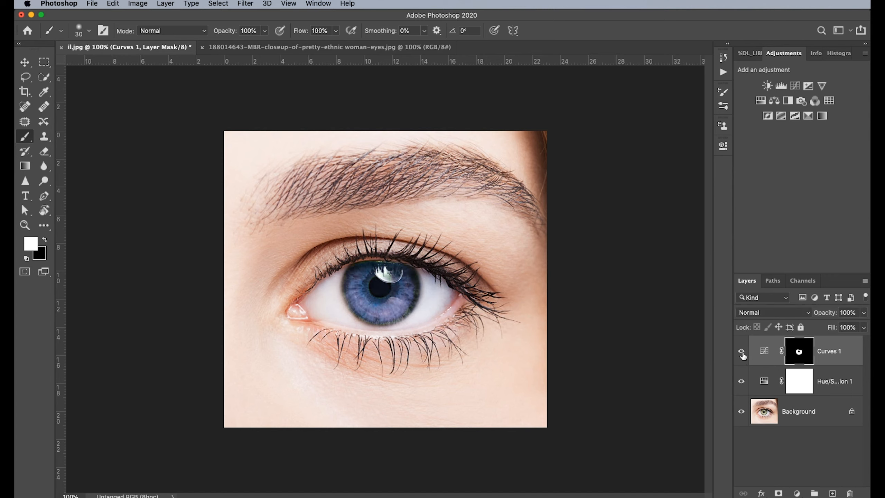
pyautogui.click(740, 382)
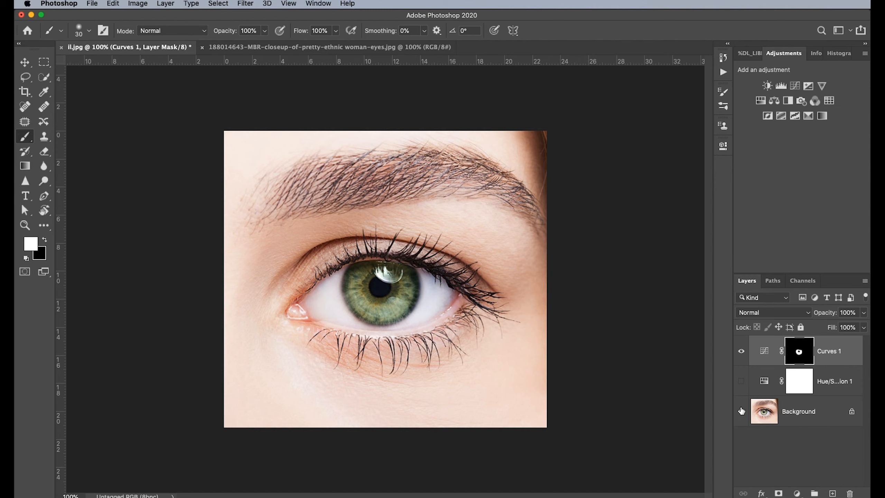
pyautogui.click(741, 351)
pyautogui.click(741, 351)
pyautogui.click(741, 352)
pyautogui.click(741, 380)
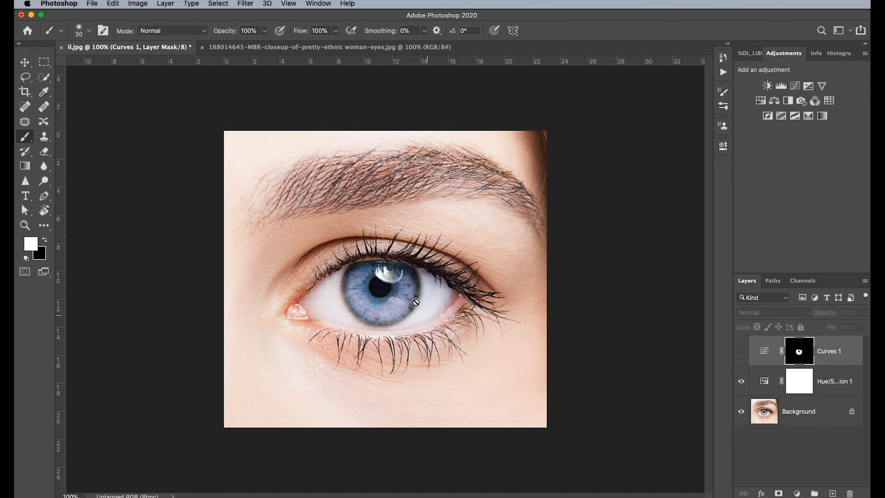
pyautogui.click(741, 351)
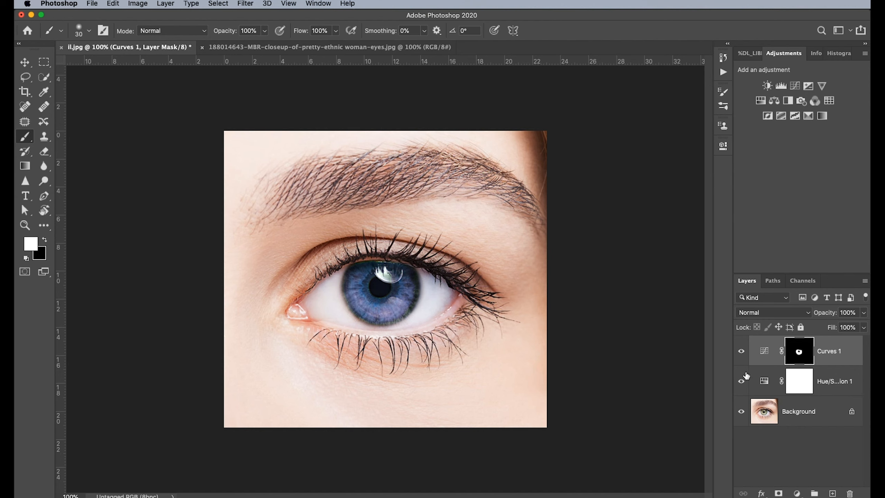
pyautogui.click(741, 351)
pyautogui.click(741, 351)
pyautogui.scroll(-2, 400, 258)
pyautogui.scroll(-4, 400, 257)
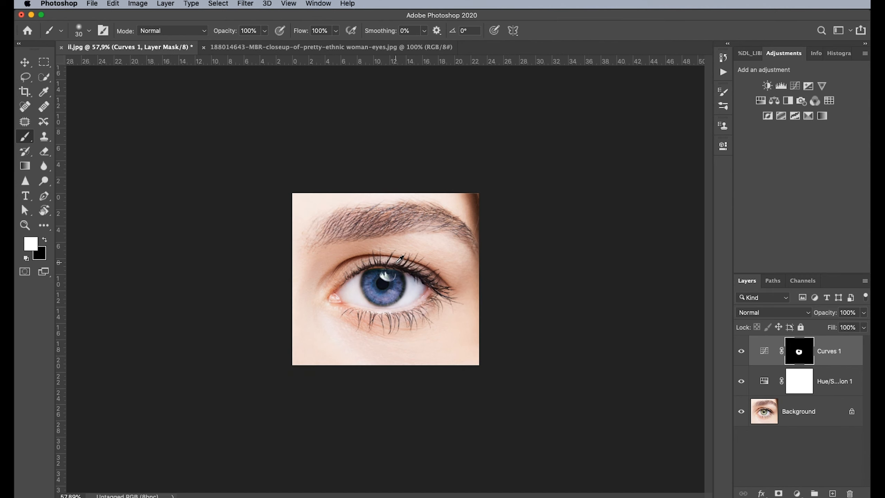
pyautogui.scroll(1, 400, 258)
pyautogui.scroll(4, 400, 258)
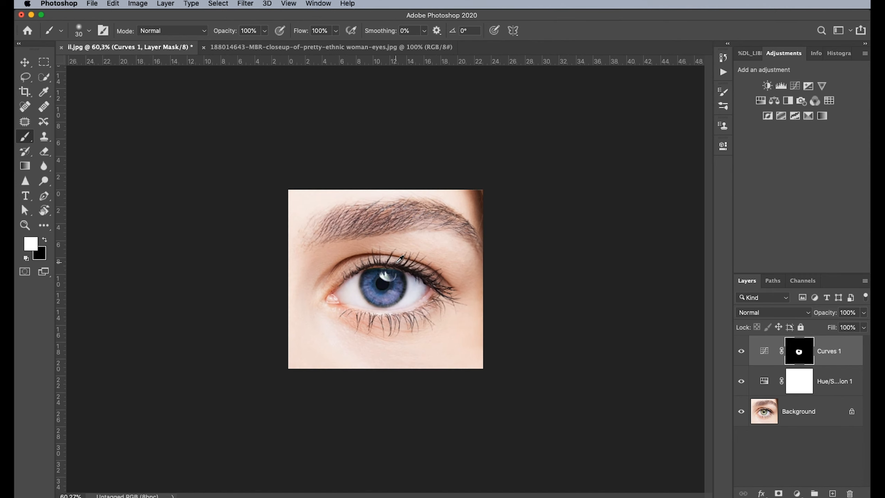
pyautogui.scroll(-1, 404, 267)
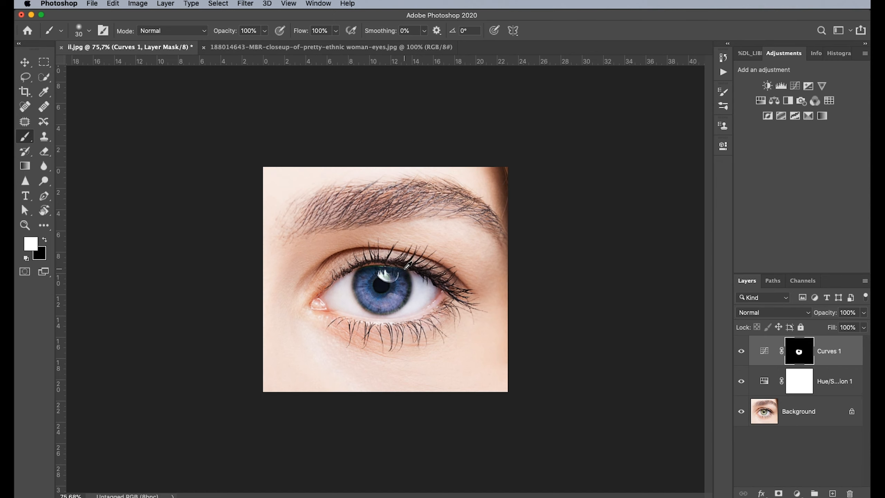
pyautogui.scroll(4, 407, 265)
pyautogui.scroll(-3, 407, 265)
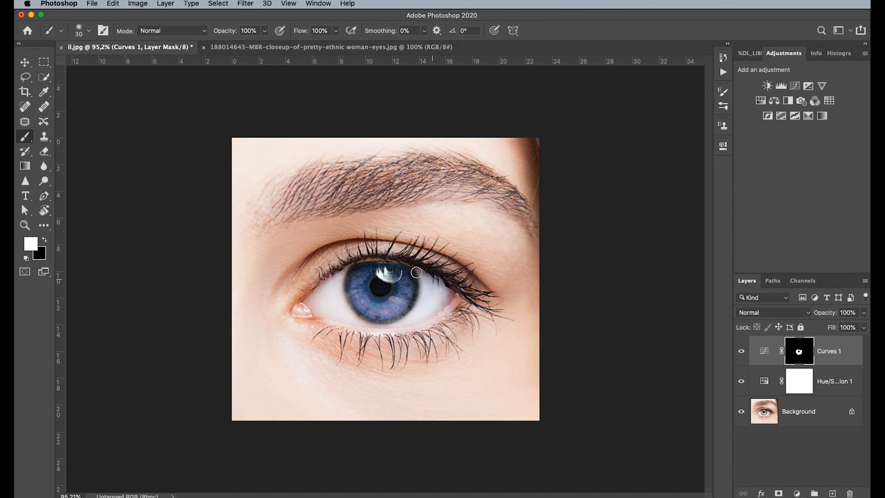
# - Delete the Curves and Hue/Saturation adjustment layers from the green-eye photo, keeping only the Background layer
pyautogui.doubleClick(839, 358)
pyautogui.click(456, 194)
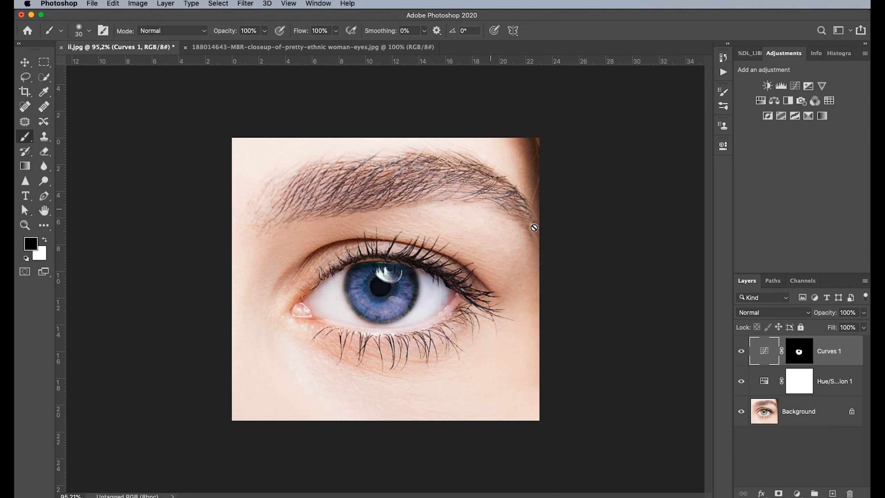
pyautogui.moveTo(843, 352); pyautogui.dragTo(850, 494)
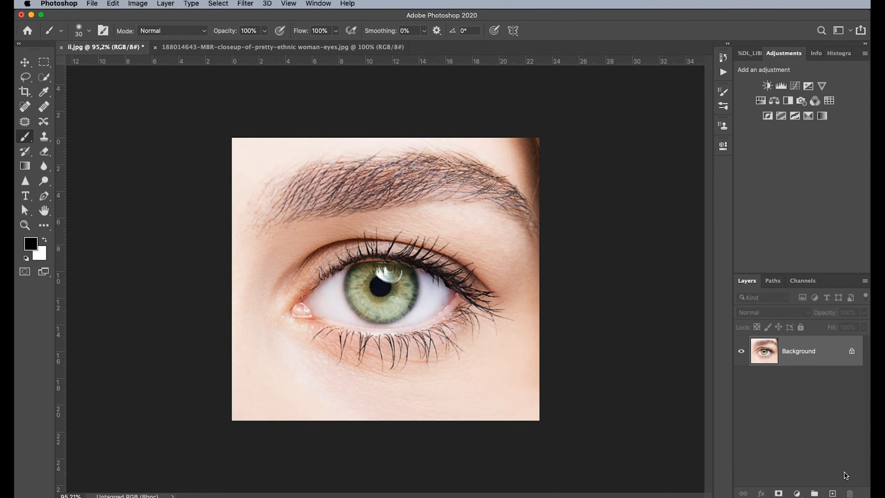
# - Bring up the brown-eyes photo document and choose the Elliptical Marquee tool
pyautogui.click(234, 47)
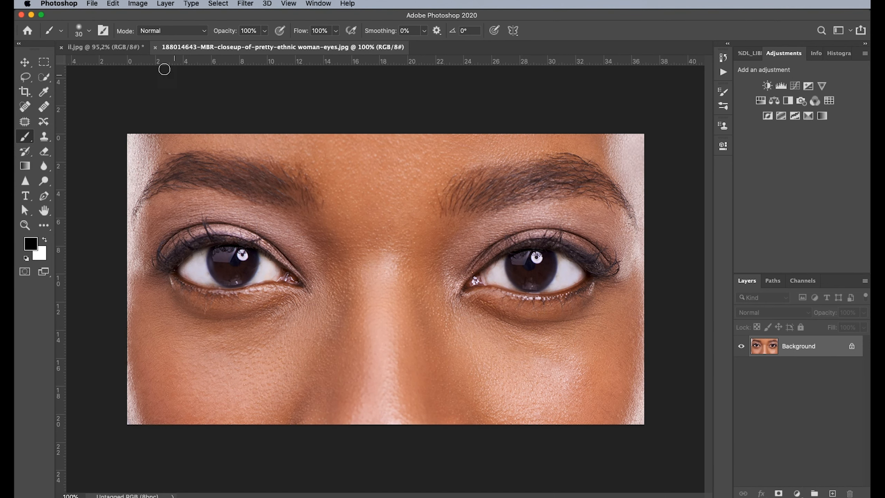
pyautogui.click(120, 49)
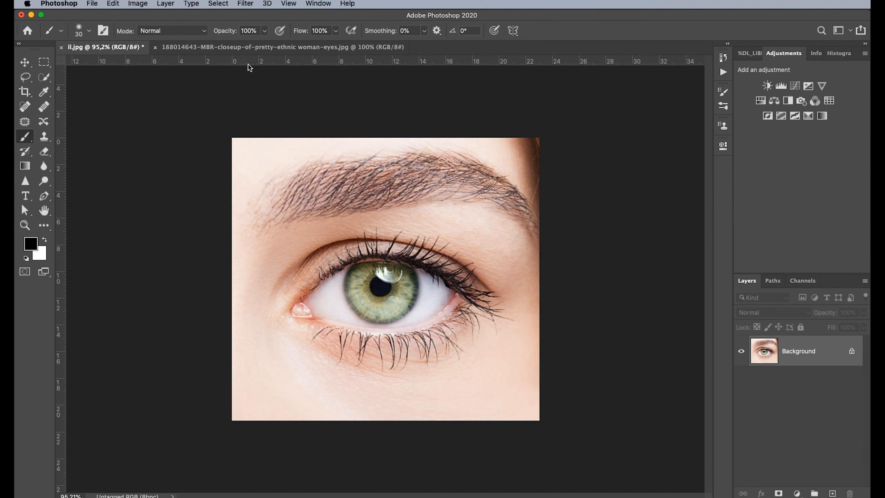
pyautogui.click(275, 47)
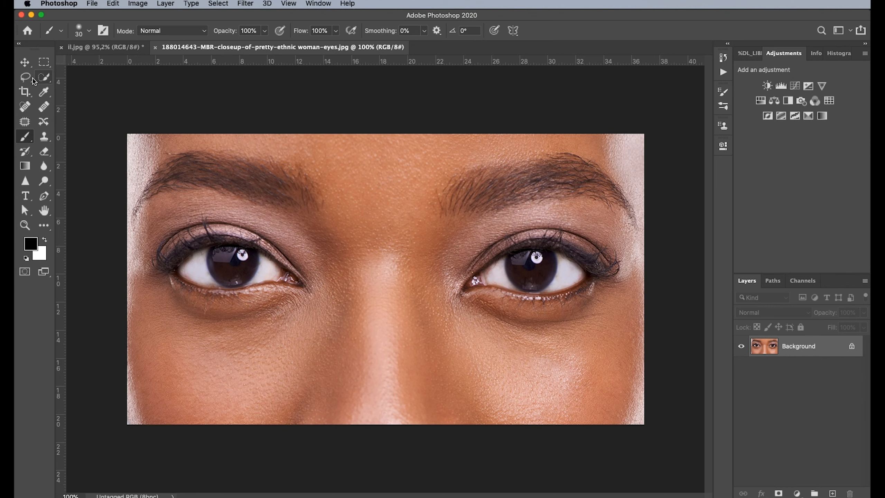
pyautogui.click(48, 66)
pyautogui.click(93, 72)
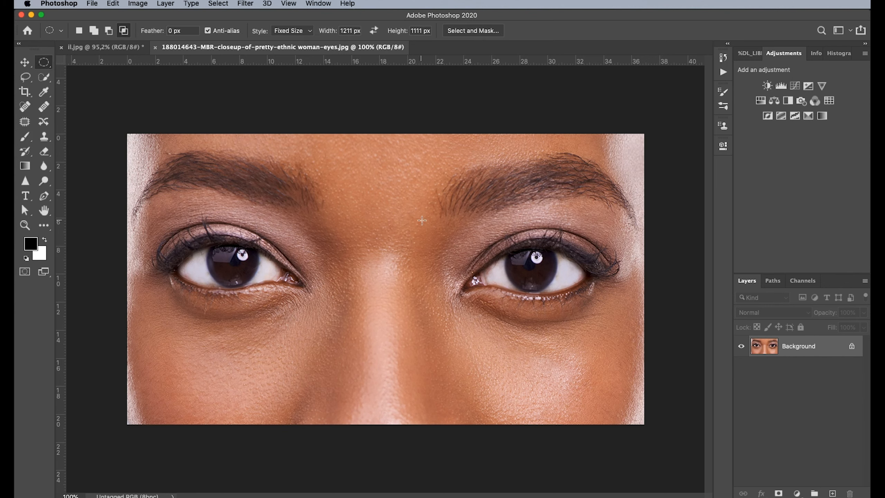
pyautogui.click(44, 67)
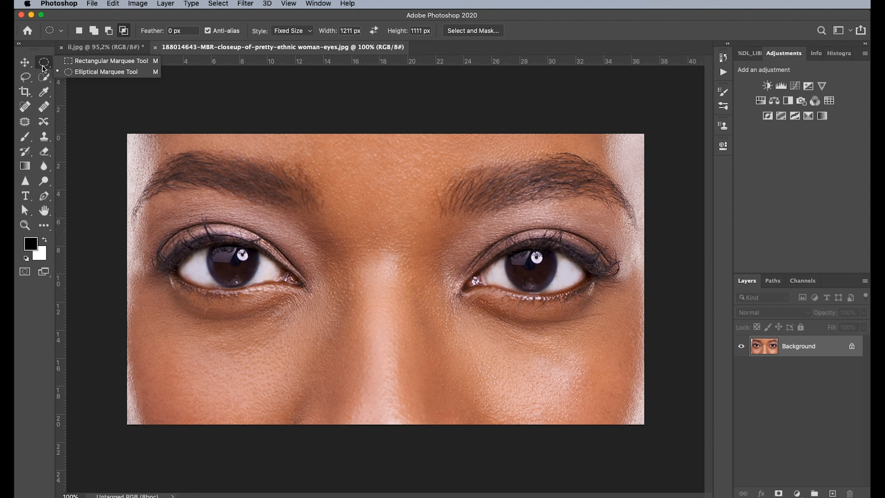
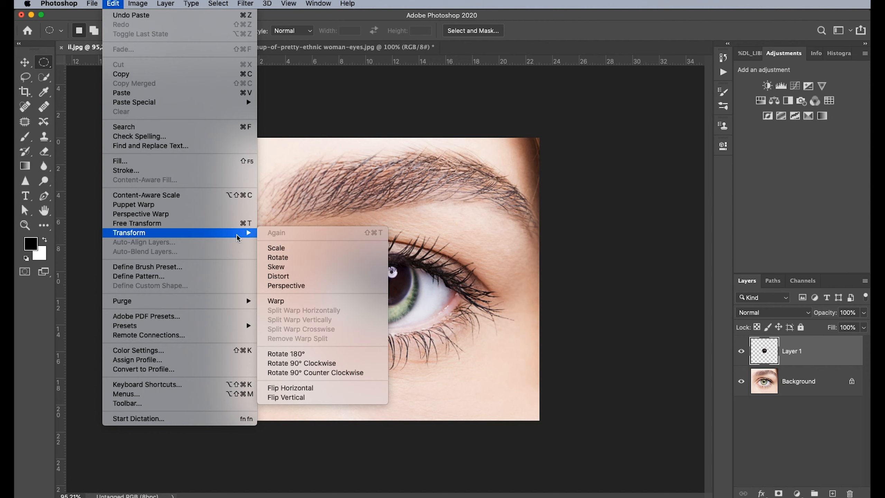
# - Free-transform the pasted brown iris on Layer 1, scaling it to about 145% and positioning it over the green iris
pyautogui.click(356, 209)
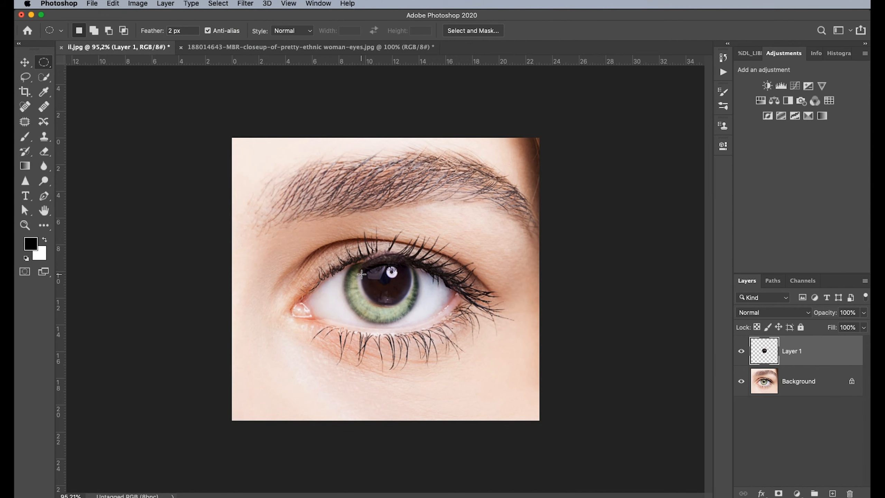
pyautogui.hotkey('ctrl', 't')
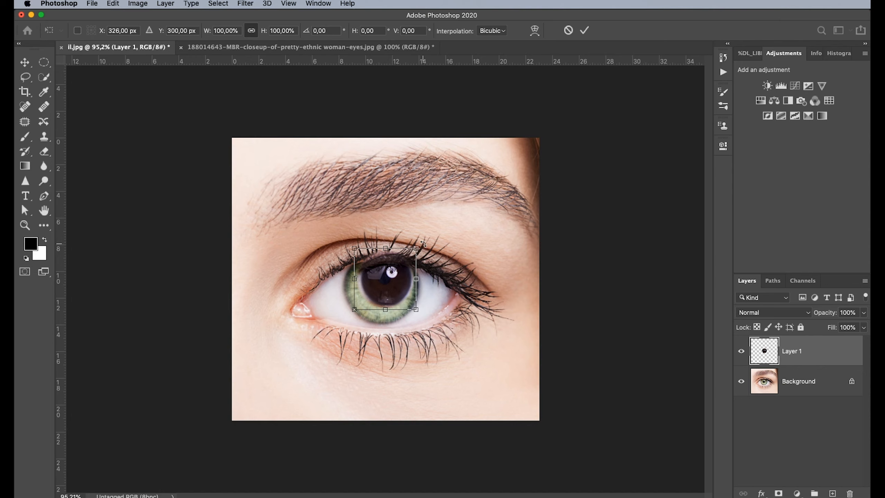
pyautogui.moveTo(416, 247); pyautogui.dragTo(439, 227)
pyautogui.moveTo(403, 278); pyautogui.dragTo(386, 295)
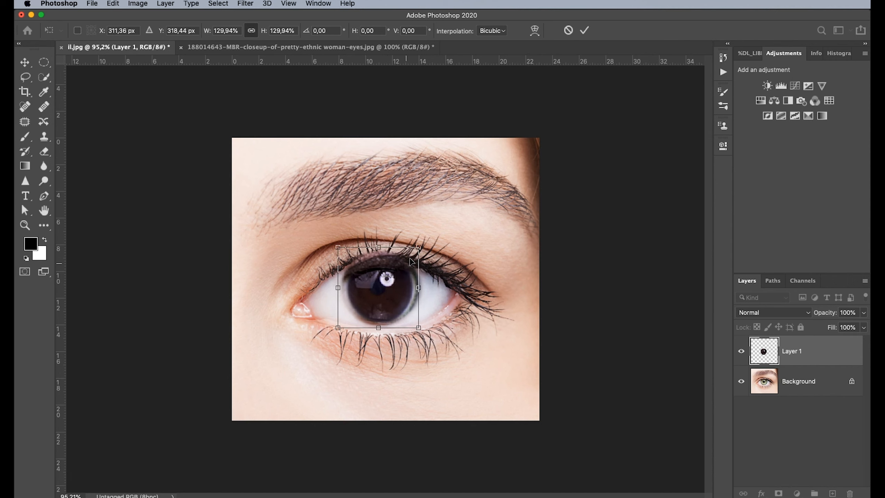
pyautogui.moveTo(418, 247); pyautogui.dragTo(425, 240)
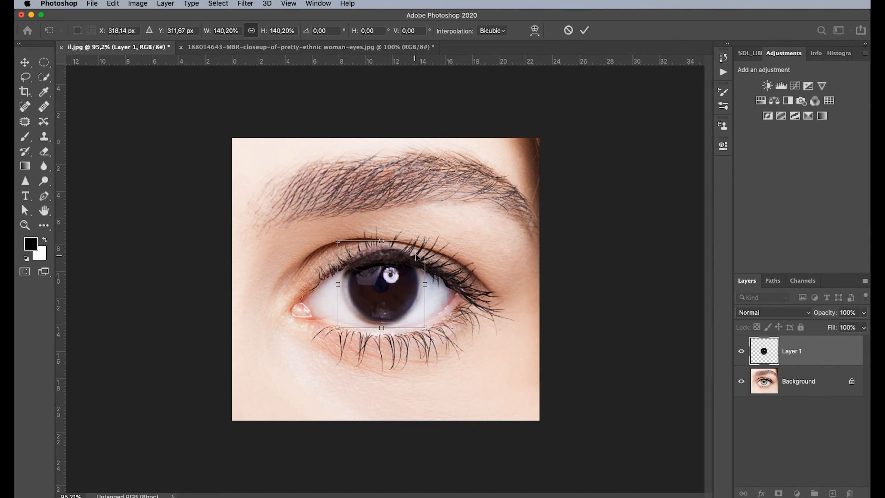
pyautogui.moveTo(375, 296); pyautogui.dragTo(372, 297)
pyautogui.moveTo(420, 285); pyautogui.dragTo(423, 285)
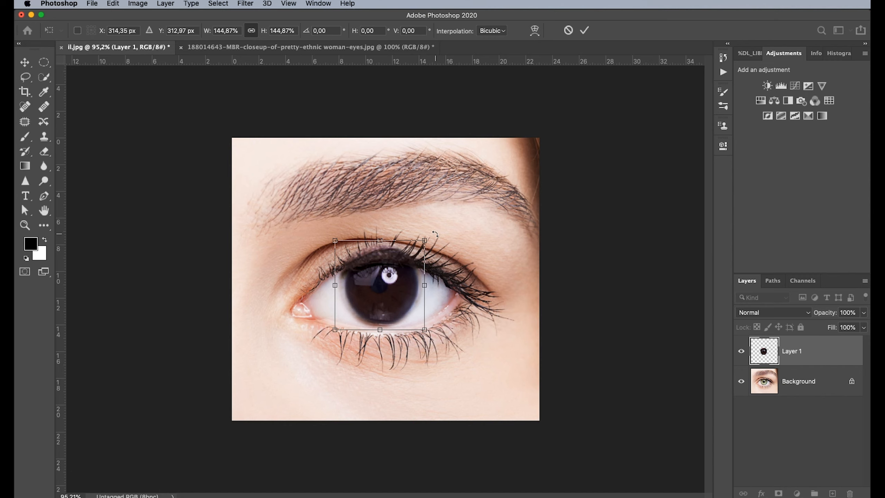
# - Rotate the brown iris to about 8.9°, enlarge it to about 150%, center it on the eye and apply the transform
pyautogui.moveTo(435, 234); pyautogui.dragTo(439, 238)
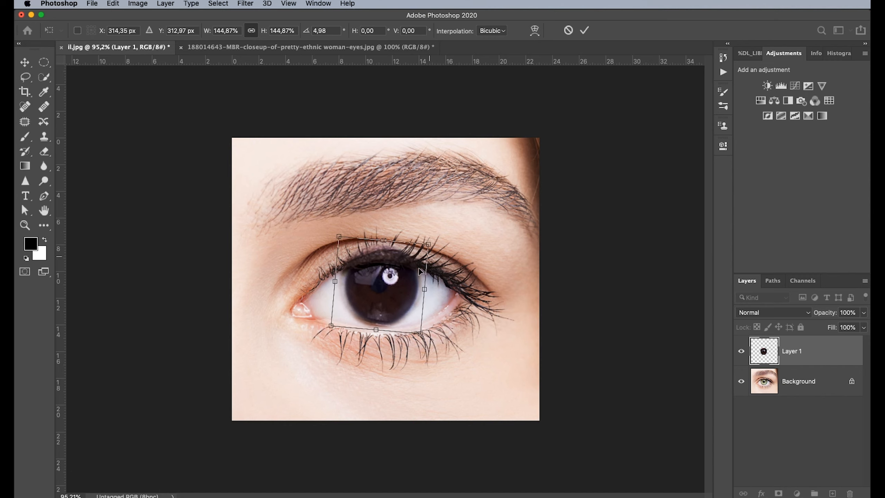
pyautogui.moveTo(386, 297)
pyautogui.mouseDown()
pyautogui.moveTo(411, 300)
pyautogui.moveTo(386, 297)
pyautogui.mouseUp()
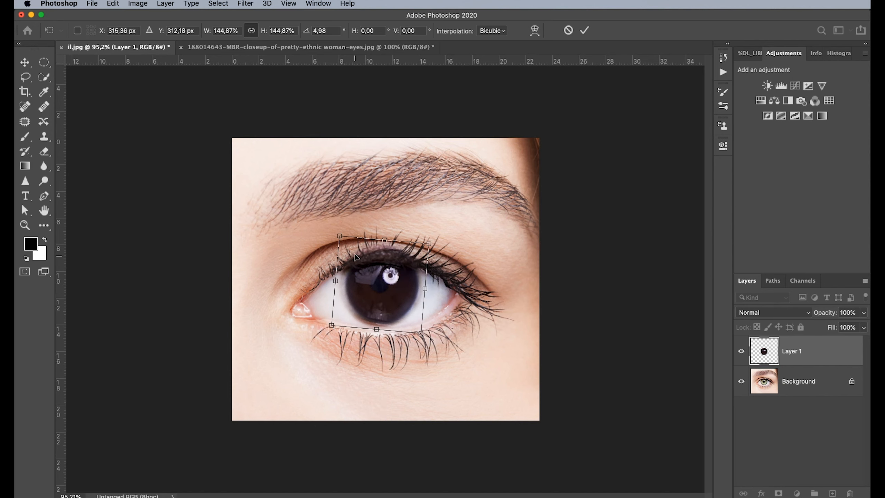
pyautogui.moveTo(440, 234); pyautogui.dragTo(435, 245)
pyautogui.moveTo(389, 285); pyautogui.dragTo(386, 287)
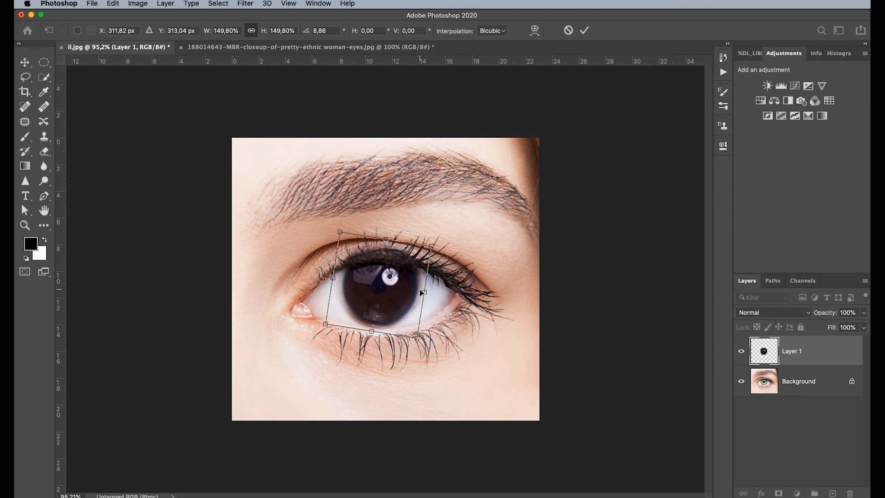
pyautogui.press('Return')
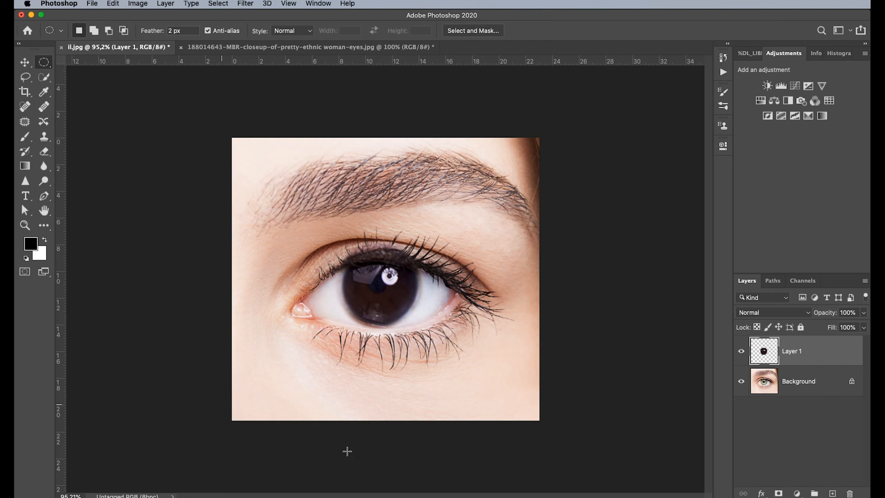
# - Add a layer mask to Layer 1 and choose the Brush tool with black as the foreground color
pyautogui.click(779, 493)
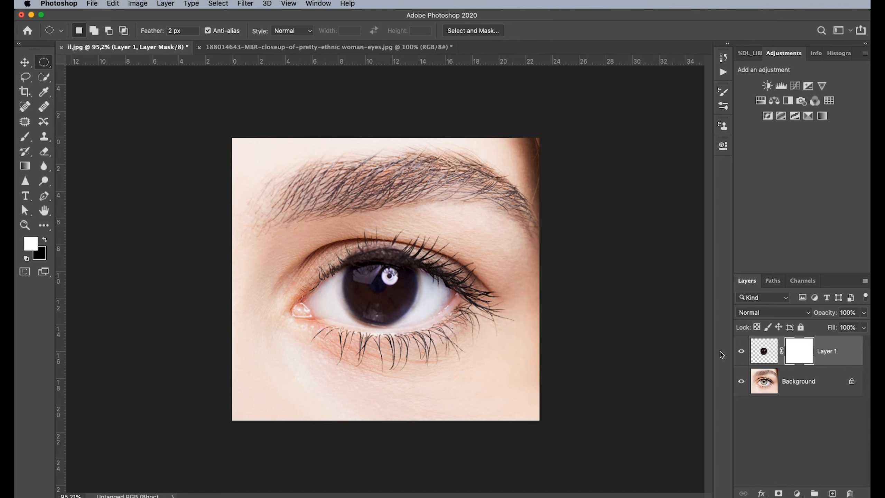
pyautogui.click(25, 137)
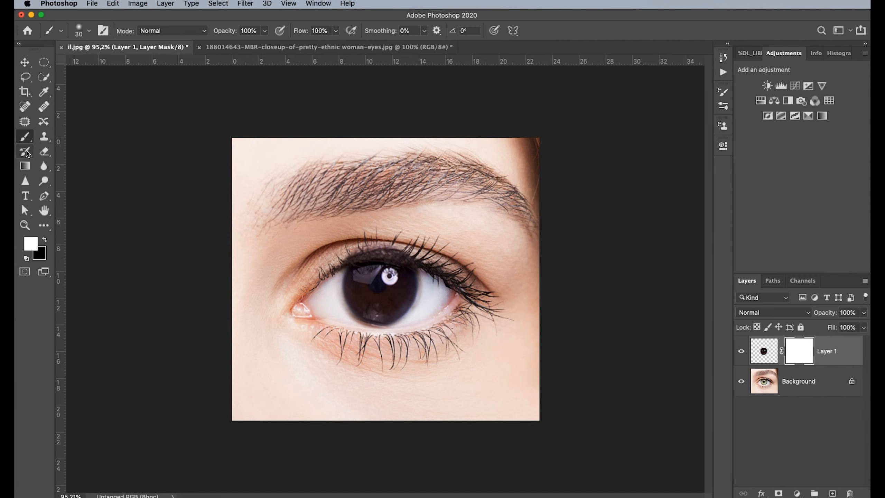
pyautogui.press('x')
pyautogui.click(22, 139)
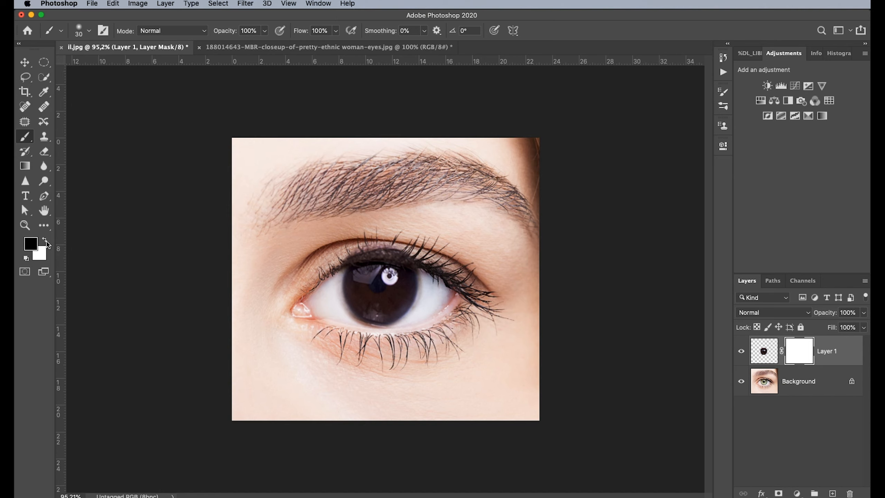
# - Swap the foreground and background colors back and forth, ending with black in the foreground
pyautogui.click(47, 241)
pyautogui.click(46, 241)
pyautogui.click(46, 241)
pyautogui.press('x')
pyautogui.press('x')
pyautogui.press('x')
pyautogui.press('x')
pyautogui.press('x')
pyautogui.press('x')
pyautogui.press('x')
pyautogui.press('x')
pyautogui.press('x')
# - Choose the Soft Round brush, lower its flow to 79% and enlarge the brush by one size step
pyautogui.click(90, 33)
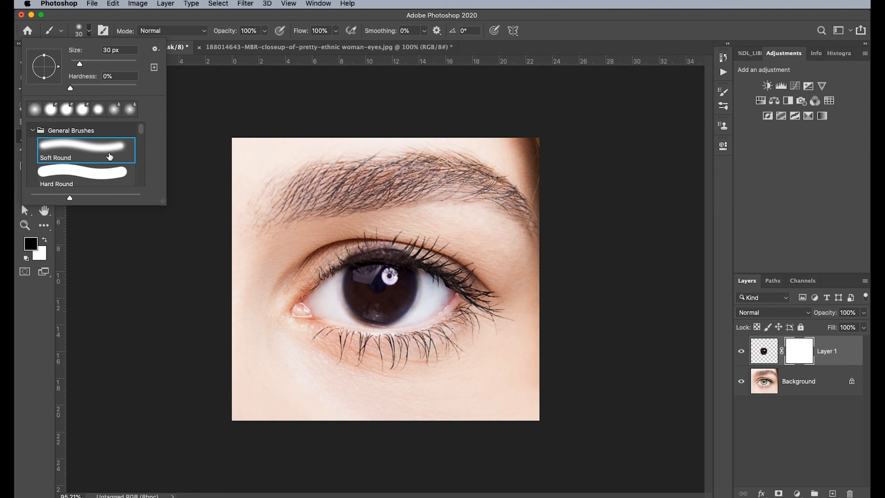
pyautogui.click(93, 158)
pyautogui.click(244, 195)
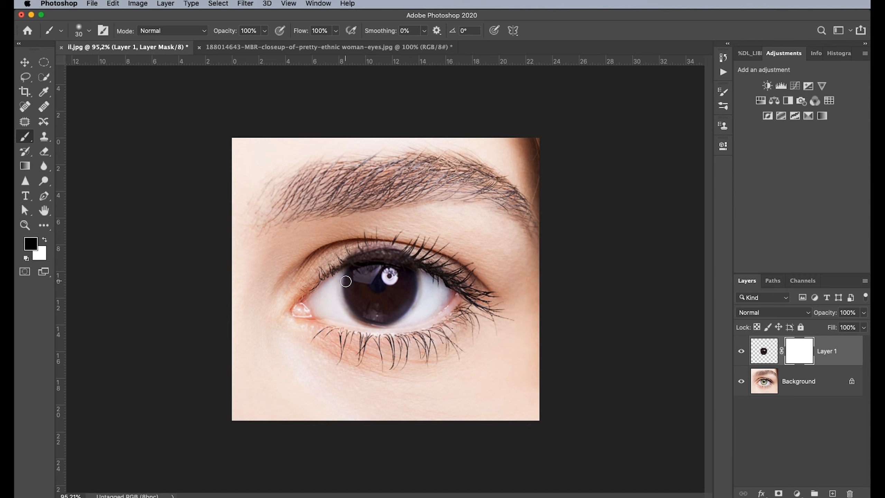
pyautogui.moveTo(298, 32); pyautogui.dragTo(289, 36)
pyautogui.press(']')
# - Paint black on Layer 1's mask along the lower rim of the brown iris, and reduce the brush size to 25 px
pyautogui.moveTo(335, 272)
pyautogui.mouseDown()
pyautogui.moveTo(334, 307)
pyautogui.moveTo(330, 289)
pyautogui.moveTo(355, 331)
pyautogui.moveTo(328, 297)
pyautogui.moveTo(327, 275)
pyautogui.moveTo(341, 322)
pyautogui.moveTo(394, 337)
pyautogui.moveTo(403, 335)
pyautogui.moveTo(382, 334)
pyautogui.moveTo(414, 319)
pyautogui.moveTo(386, 334)
pyautogui.moveTo(412, 321)
pyautogui.moveTo(429, 281)
pyautogui.moveTo(409, 319)
pyautogui.moveTo(425, 288)
pyautogui.moveTo(411, 316)
pyautogui.moveTo(428, 300)
pyautogui.moveTo(432, 272)
pyautogui.moveTo(424, 297)
pyautogui.moveTo(422, 271)
pyautogui.moveTo(405, 326)
pyautogui.moveTo(416, 293)
pyautogui.moveTo(405, 322)
pyautogui.moveTo(408, 315)
pyautogui.moveTo(398, 337)
pyautogui.mouseUp()
pyautogui.press('[')
pyautogui.press('[')
pyautogui.press('[')
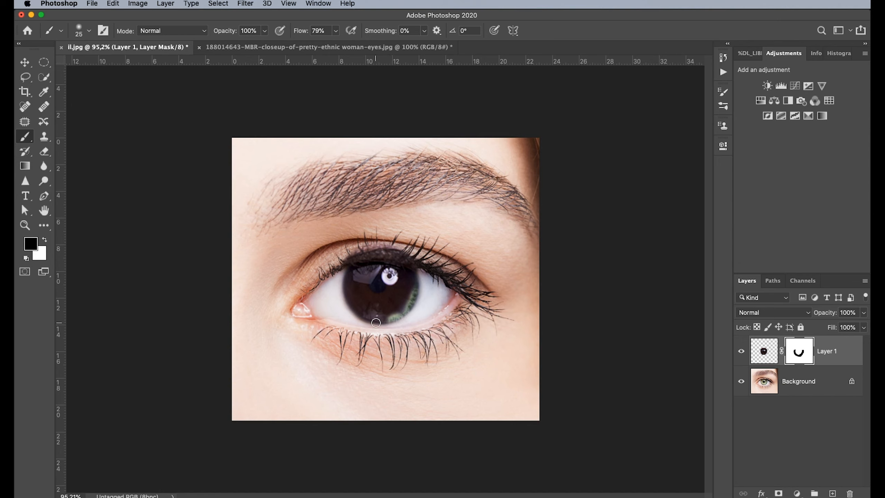
# - Paint white on the mask over the lower iris edge to restore the brown where the green iris shows through
pyautogui.press('x')
pyautogui.press('x')
pyautogui.press('x')
pyautogui.moveTo(392, 314)
pyautogui.mouseDown()
pyautogui.moveTo(370, 316)
pyautogui.moveTo(403, 308)
pyautogui.moveTo(413, 277)
pyautogui.moveTo(404, 306)
pyautogui.moveTo(388, 312)
pyautogui.moveTo(401, 305)
pyautogui.mouseUp()
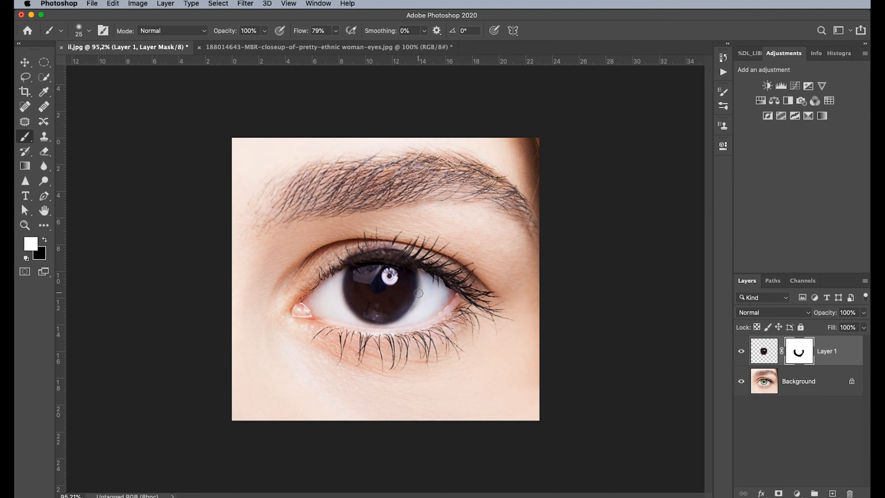
# - Mask out the excess around the brown iris and under the upper lashes with black, and target Layer 1's image instead of its mask
pyautogui.moveTo(350, 259)
pyautogui.mouseDown()
pyautogui.moveTo(379, 253)
pyautogui.moveTo(427, 265)
pyautogui.moveTo(388, 253)
pyautogui.moveTo(341, 260)
pyautogui.moveTo(397, 251)
pyautogui.moveTo(366, 239)
pyautogui.moveTo(443, 272)
pyautogui.moveTo(430, 271)
pyautogui.moveTo(427, 314)
pyautogui.moveTo(367, 341)
pyautogui.moveTo(340, 336)
pyautogui.moveTo(442, 322)
pyautogui.moveTo(440, 310)
pyautogui.moveTo(373, 358)
pyautogui.moveTo(298, 304)
pyautogui.moveTo(300, 330)
pyautogui.moveTo(333, 356)
pyautogui.mouseUp()
pyautogui.press('x')
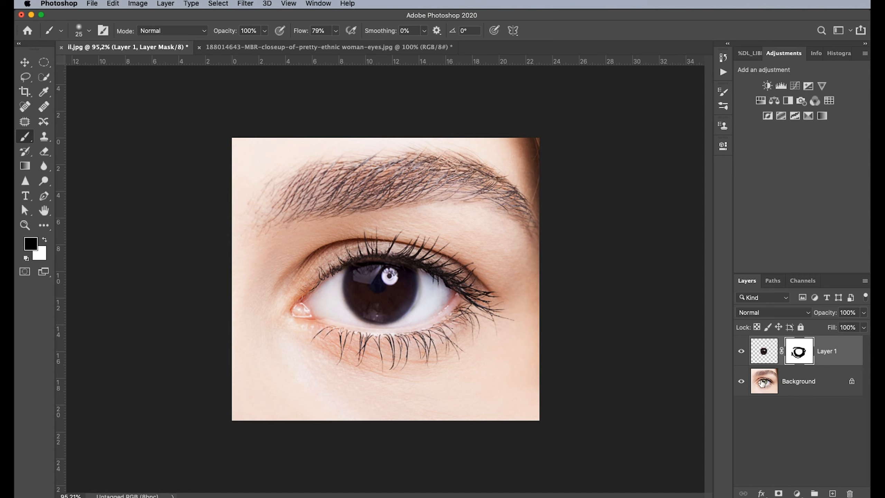
pyautogui.click(760, 360)
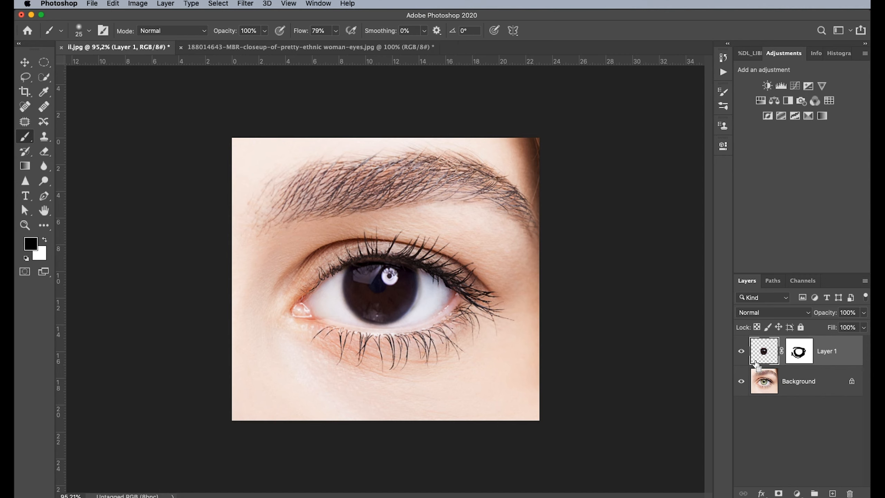
# - Open Layer 1's image in the Liquify filter and show all layers as a backdrop in front at 50 opacity
pyautogui.press('shift+super+a')
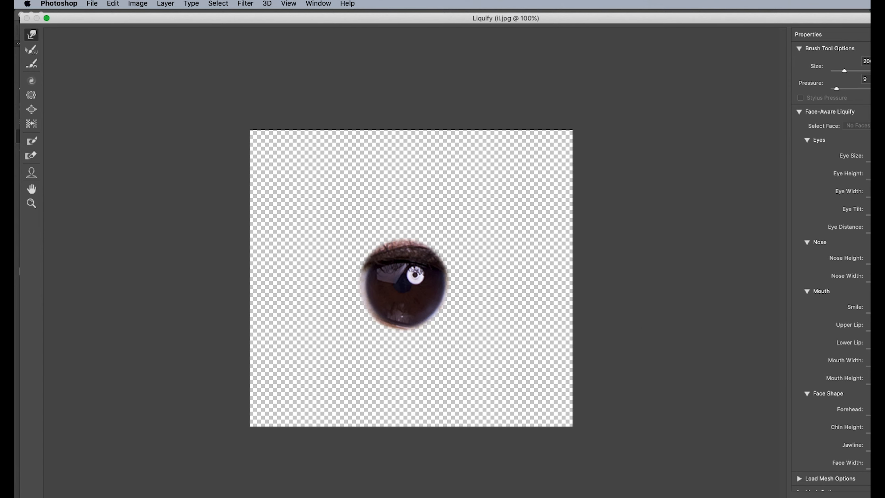
pyautogui.moveTo(884, 270); pyautogui.dragTo(861, 270)
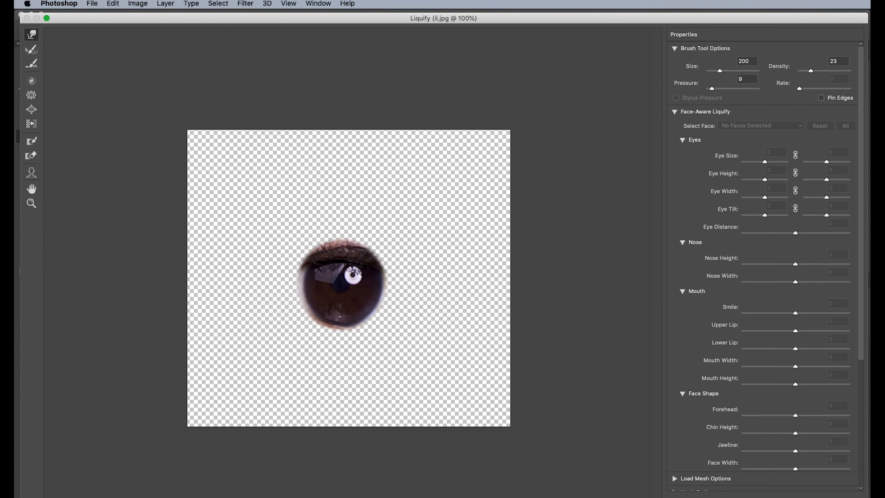
pyautogui.moveTo(570, 497); pyautogui.dragTo(569, 495)
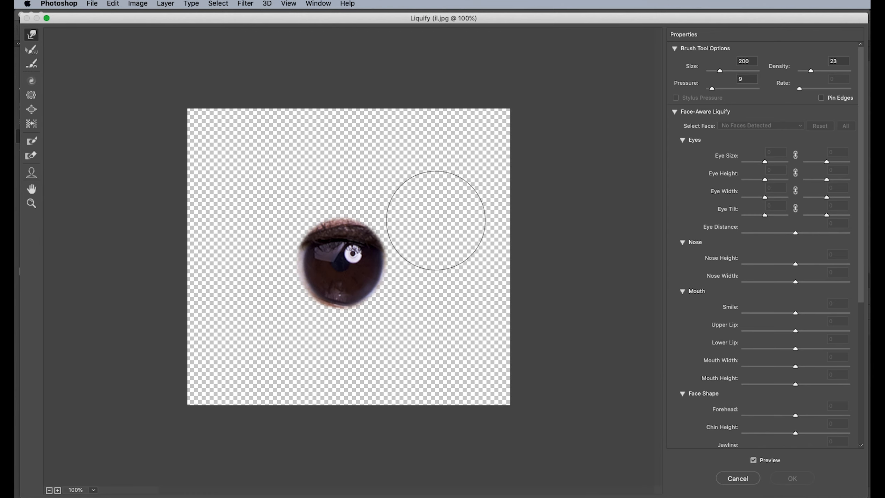
pyautogui.scroll(-6, 755, 315)
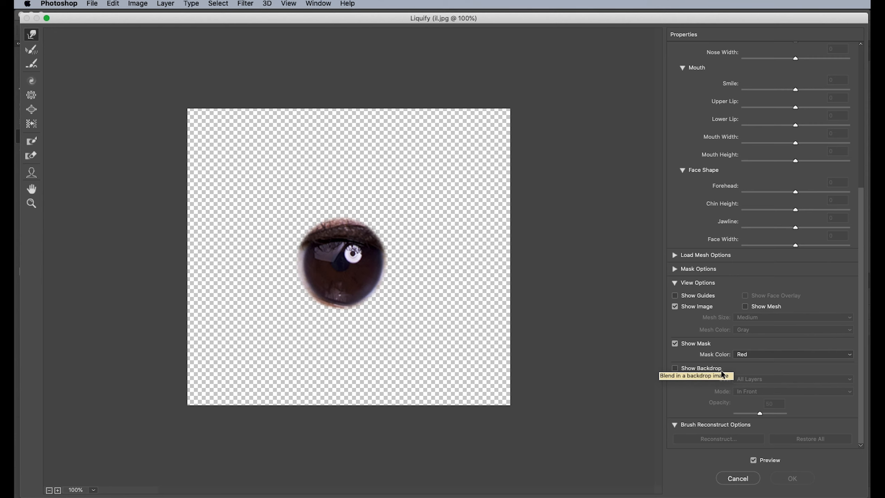
pyautogui.click(675, 369)
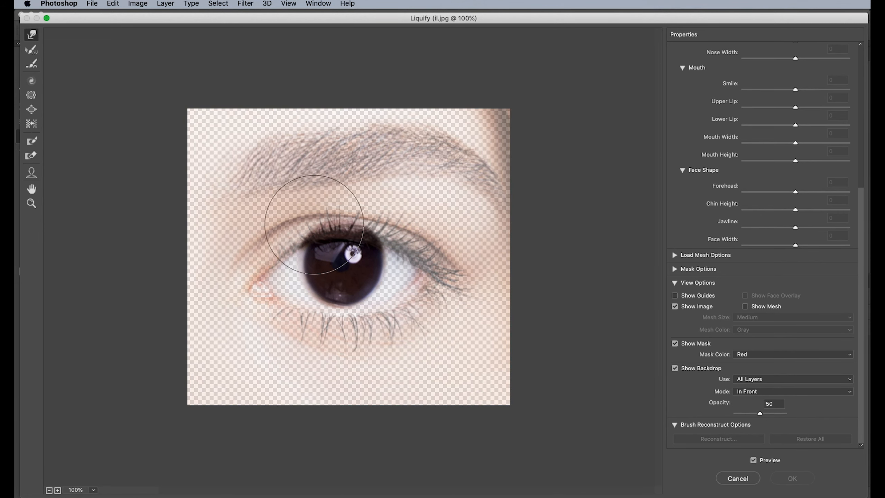
# - Warp the brown iris's upper-left edge slightly outward with the Forward Warp tool, and reduce the brush size by several steps
pyautogui.moveTo(310, 226)
pyautogui.mouseDown()
pyautogui.moveTo(294, 227)
pyautogui.moveTo(306, 226)
pyautogui.mouseUp()
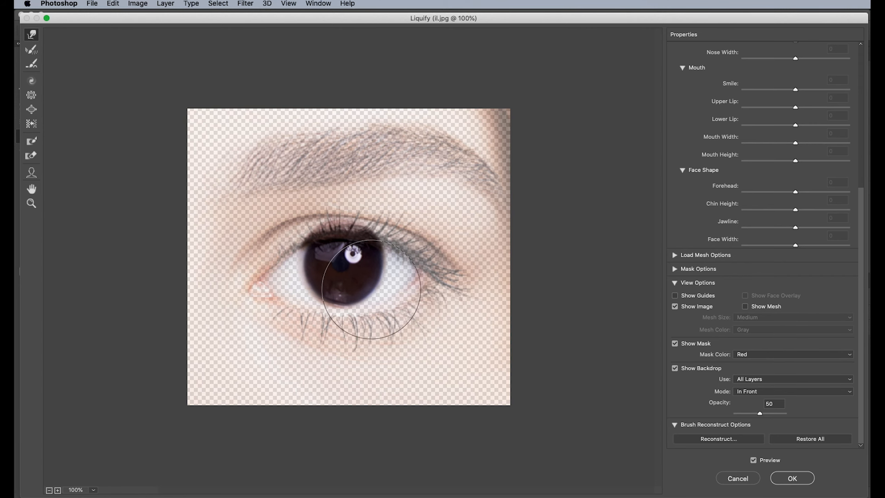
pyautogui.press('[')
pyautogui.press('[')
pyautogui.press('[')
pyautogui.press('[')
pyautogui.press('[')
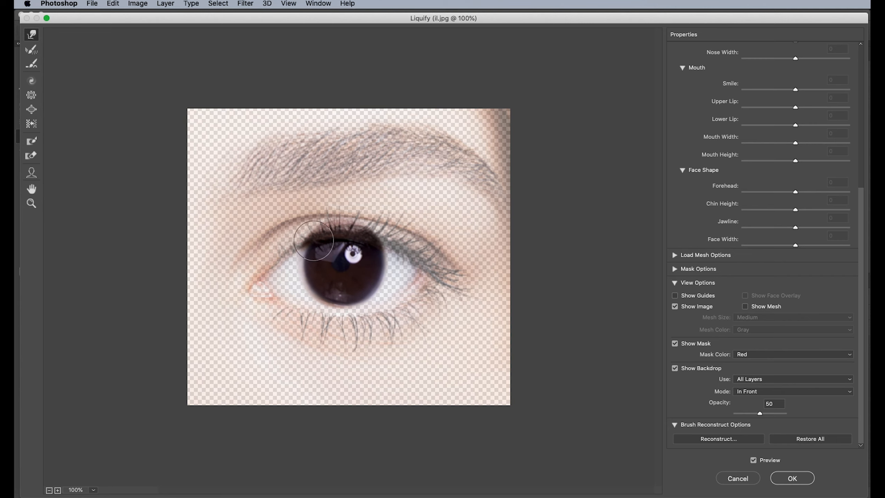
# - Toggle the Liquify preview and the backdrop off and on to compare the iris before and after warping
pyautogui.click(753, 460)
pyautogui.click(753, 460)
pyautogui.click(753, 460)
pyautogui.click(753, 460)
pyautogui.click(674, 369)
pyautogui.click(678, 370)
# - Raise the backdrop opacity to 100 and try to warp the iris, dismissing the alerts
pyautogui.moveTo(760, 414); pyautogui.dragTo(796, 415)
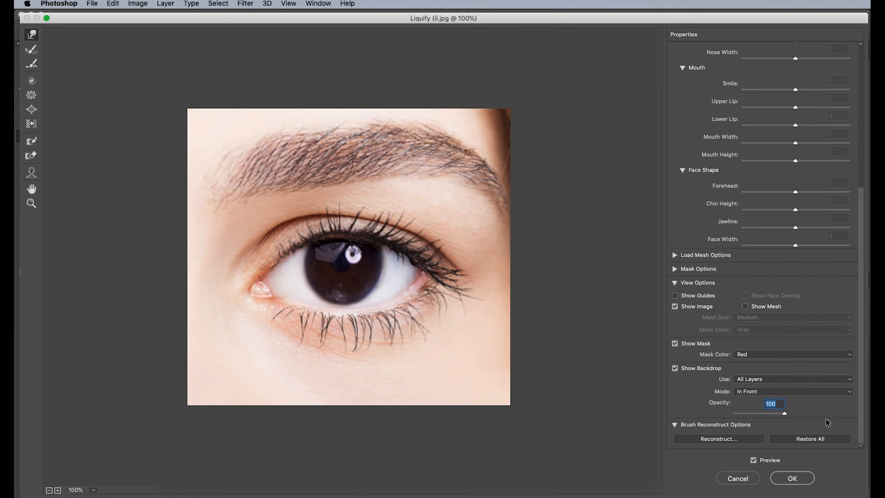
pyautogui.click(370, 265)
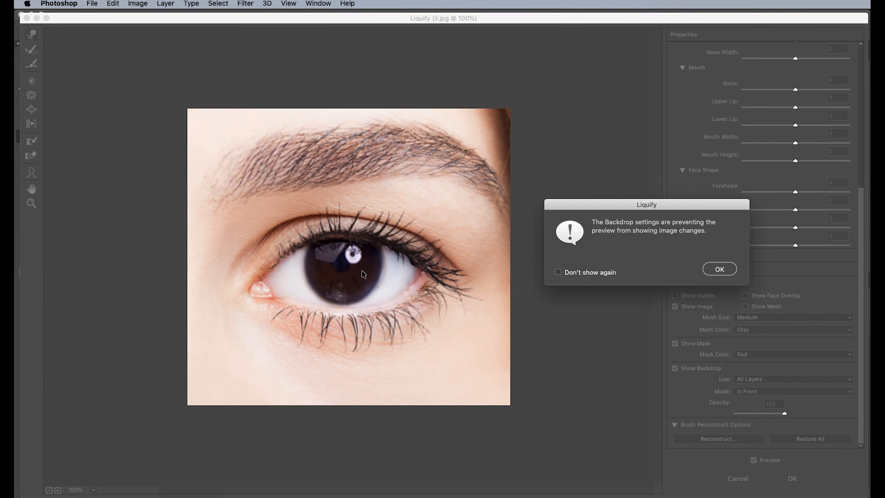
pyautogui.click(718, 271)
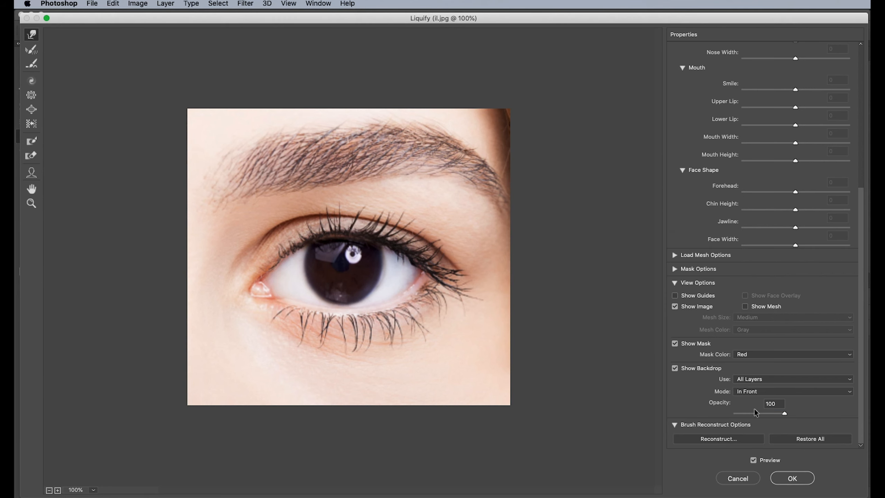
pyautogui.click(353, 257)
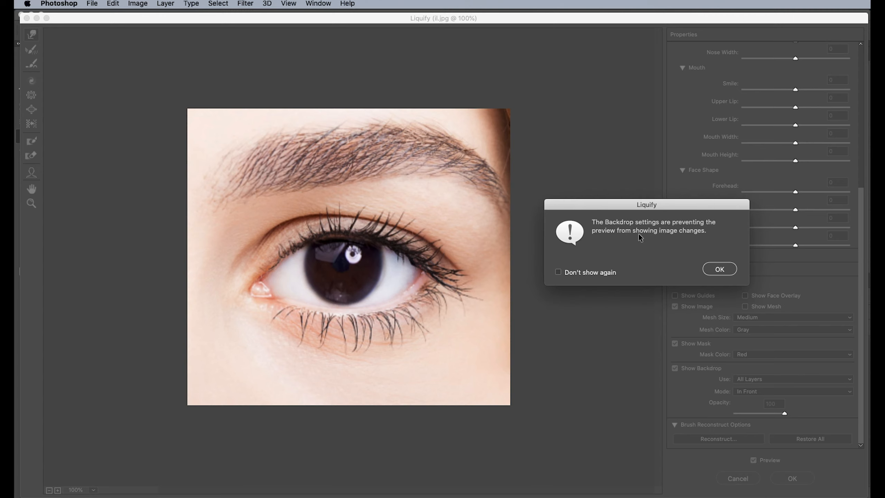
pyautogui.click(718, 269)
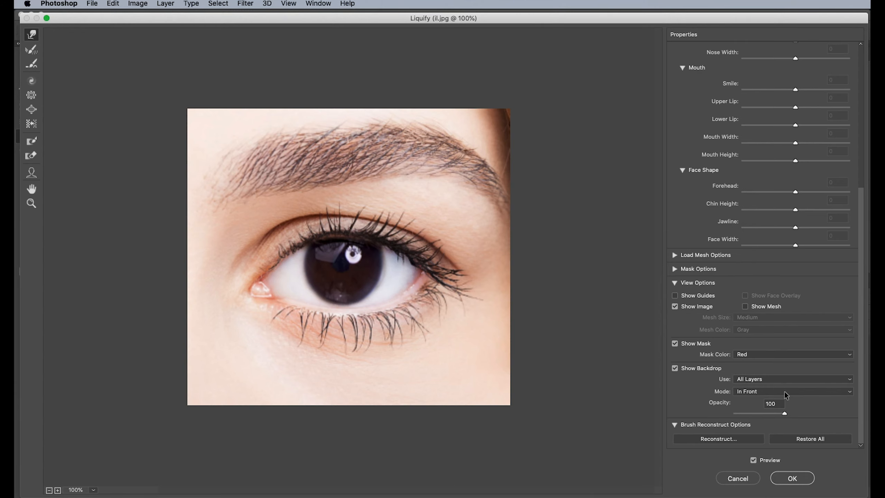
# - Switch the backdrop off and on again to compare the isolated iris layer with the full eye
pyautogui.click(676, 369)
pyautogui.click(676, 368)
pyautogui.click(676, 369)
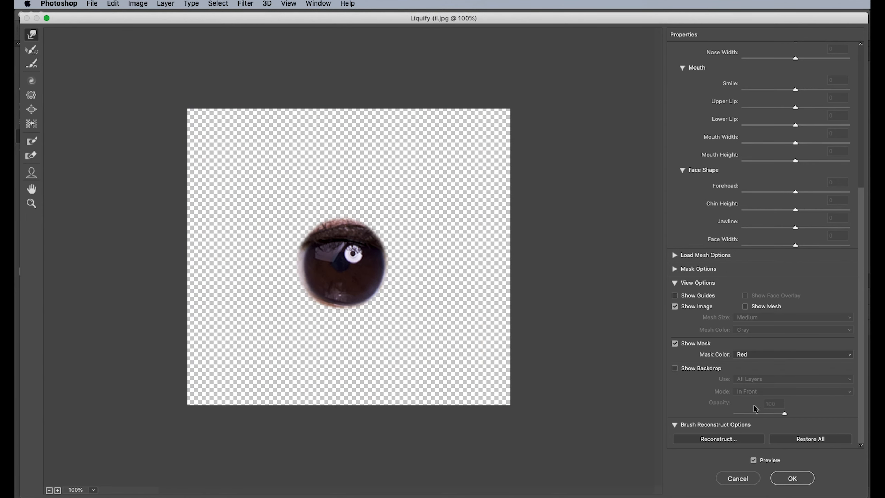
pyautogui.click(764, 413)
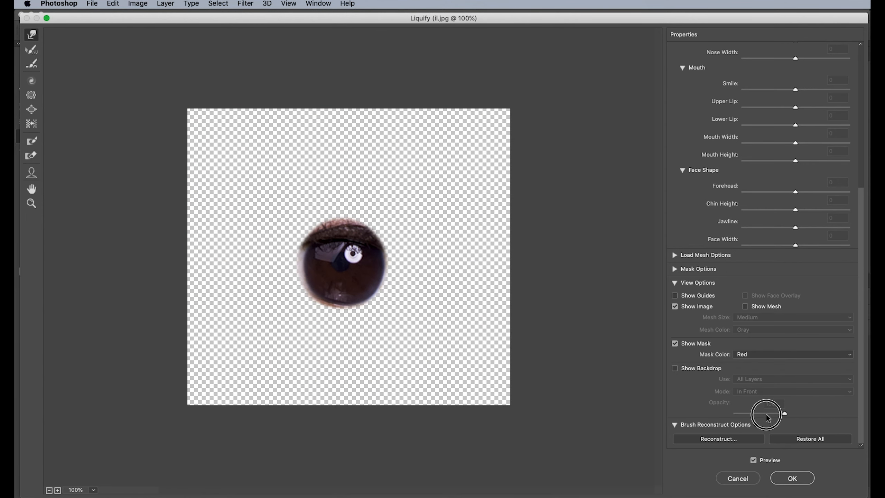
pyautogui.click(784, 415)
pyautogui.click(822, 410)
pyautogui.click(675, 370)
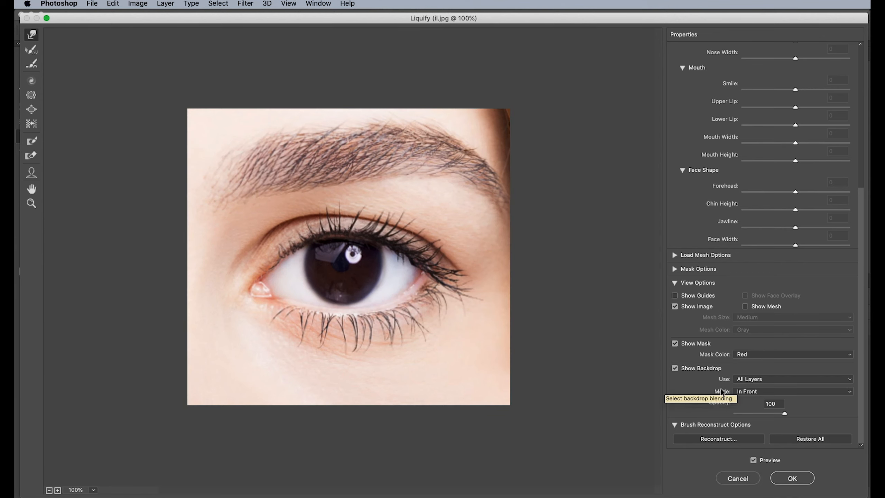
# - Set the backdrop opacity to 43, reshape the iris's right and lower edges with Forward Warp, and apply Liquify
pyautogui.moveTo(785, 415); pyautogui.dragTo(756, 413)
pyautogui.moveTo(371, 268); pyautogui.dragTo(384, 258)
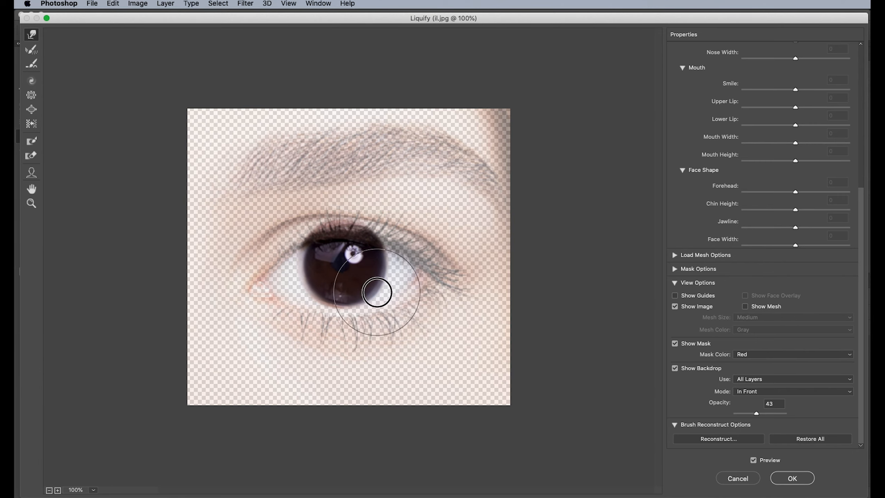
pyautogui.moveTo(378, 286); pyautogui.dragTo(370, 285)
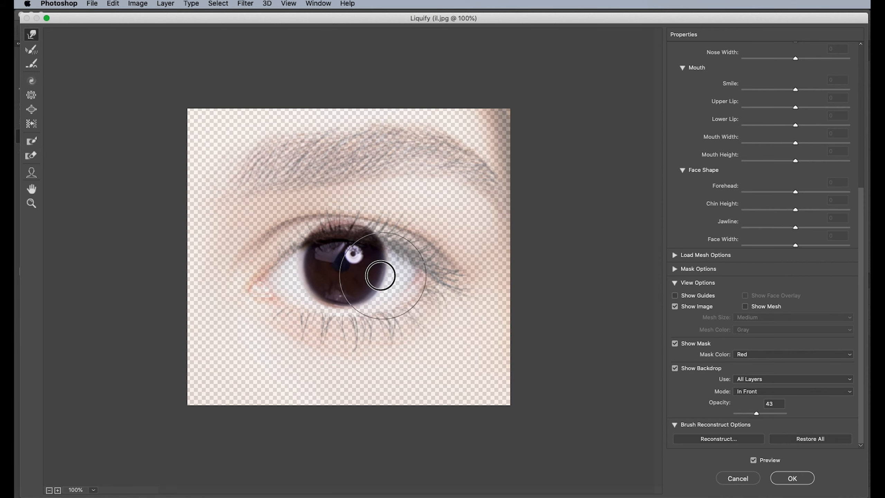
pyautogui.moveTo(338, 300); pyautogui.dragTo(339, 296)
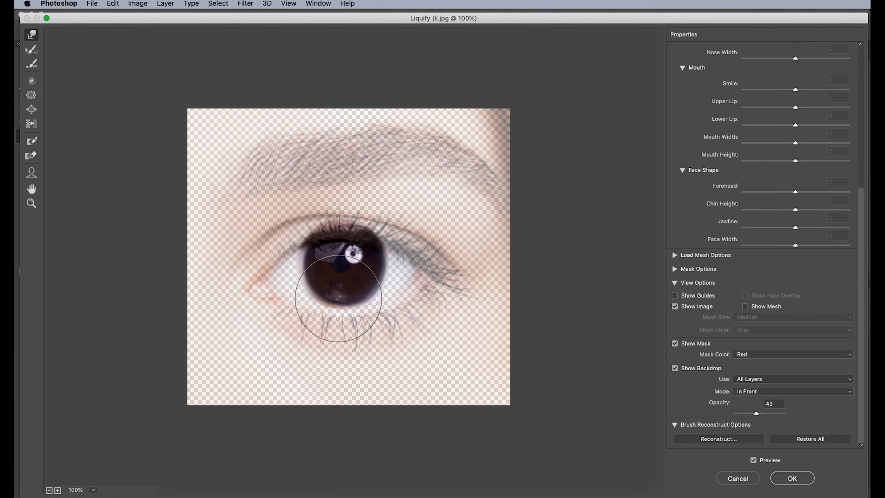
pyautogui.click(792, 478)
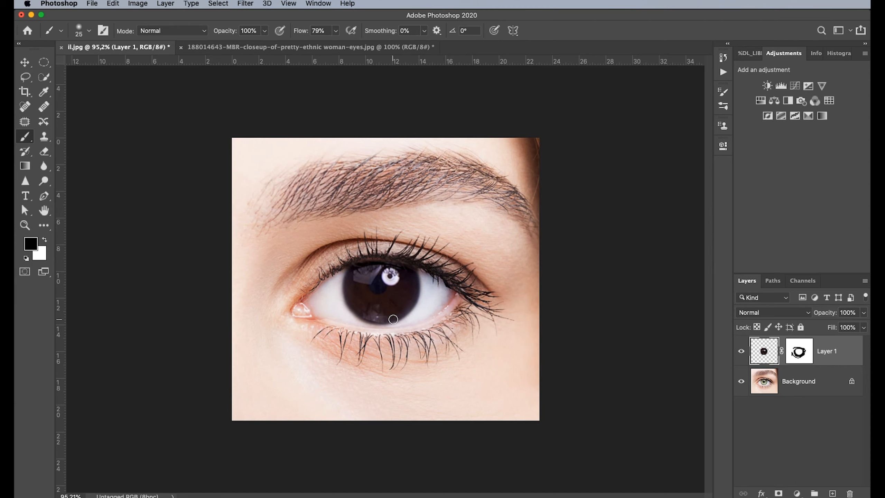
# - Reopen Liquify, reshape the iris's lower-left edge with an 80 px warp brush, reduce the brush to 60 and apply the filter
pyautogui.press('shift+super+x')
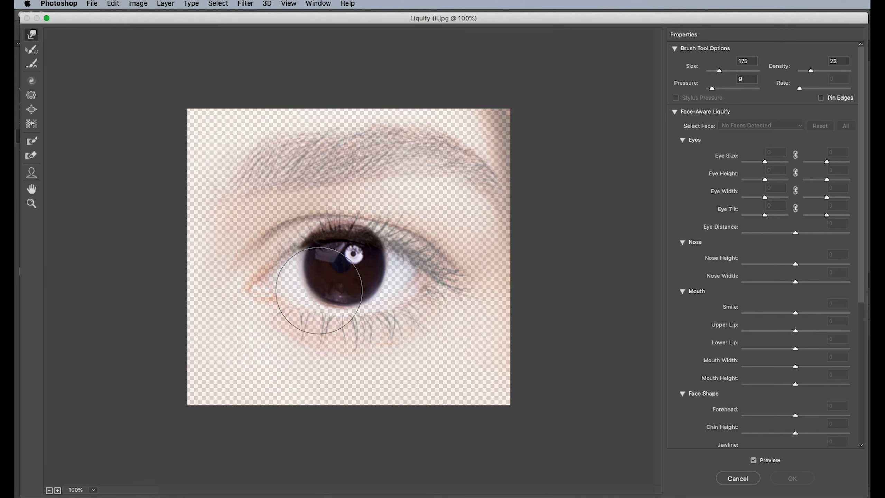
pyautogui.press('[')
pyautogui.press('[')
pyautogui.press('[')
pyautogui.press('[')
pyautogui.press('[')
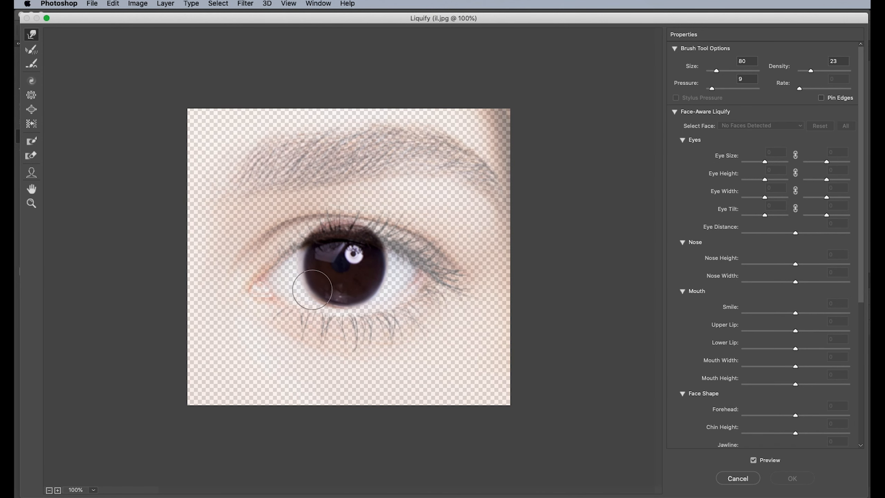
pyautogui.moveTo(305, 287)
pyautogui.mouseDown()
pyautogui.moveTo(318, 302)
pyautogui.moveTo(335, 300)
pyautogui.mouseUp()
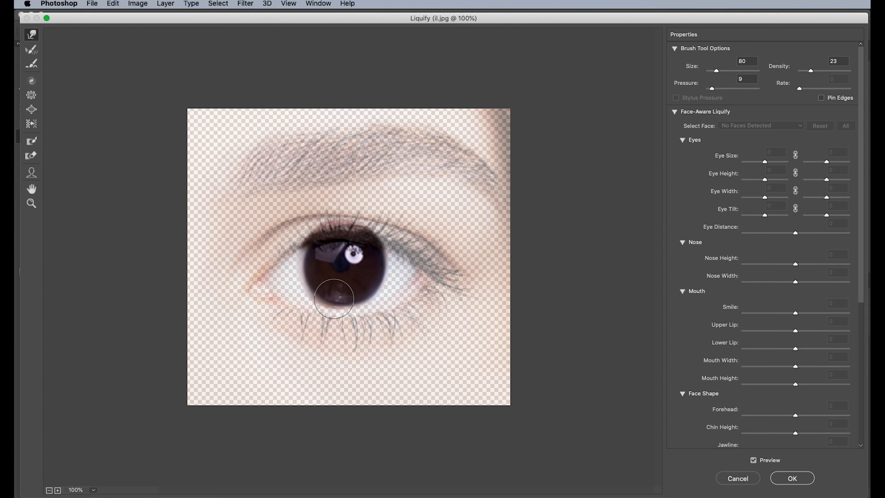
pyautogui.press('[')
pyautogui.press('[')
pyautogui.click(797, 481)
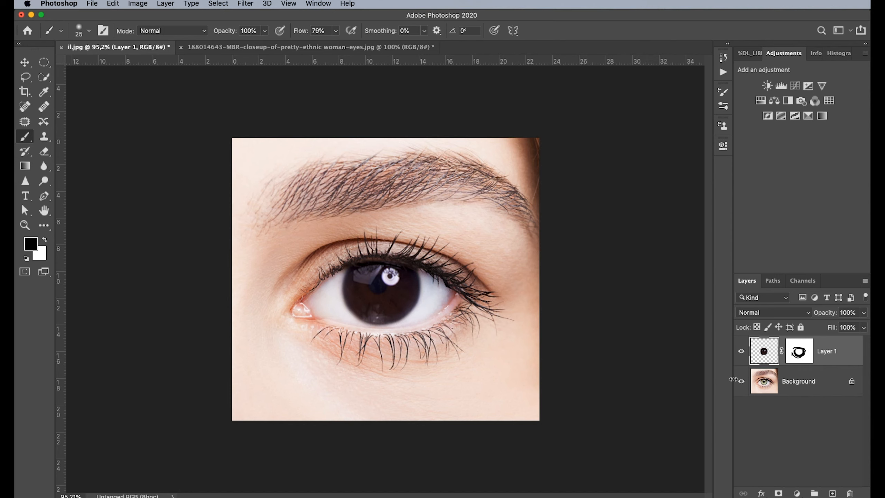
# - Run Liquify once more with an enlarged brush, push the iris's lower-right edge inward and apply the filter
pyautogui.press('super+shift+x')
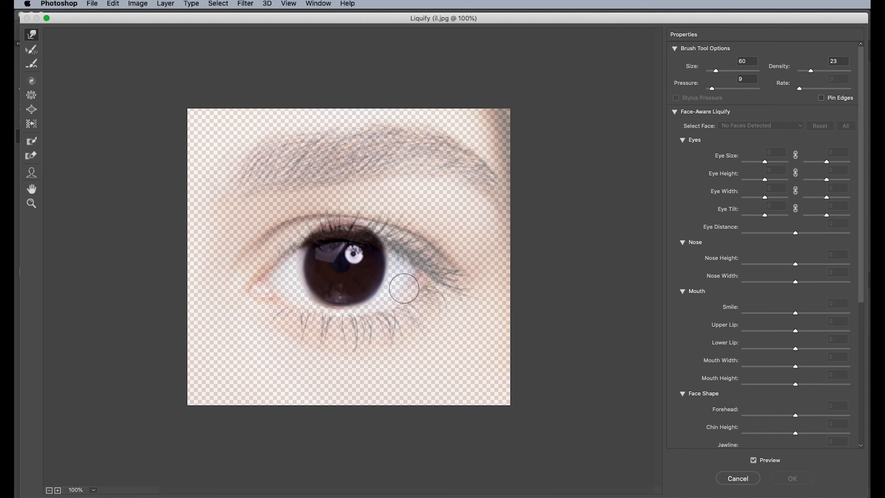
pyautogui.press(']')
pyautogui.press(']')
pyautogui.press(']')
pyautogui.press(']')
pyautogui.press(']')
pyautogui.press(']')
pyautogui.press(']')
pyautogui.press(']')
pyautogui.moveTo(398, 289); pyautogui.dragTo(377, 291)
pyautogui.click(793, 479)
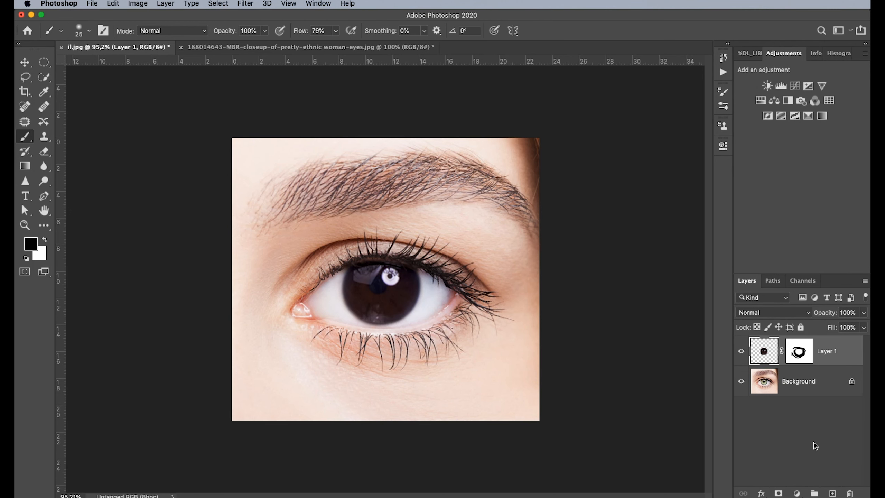
# - Toggle Layer 1's visibility to compare the brown iris with the original green one
pyautogui.click(741, 351)
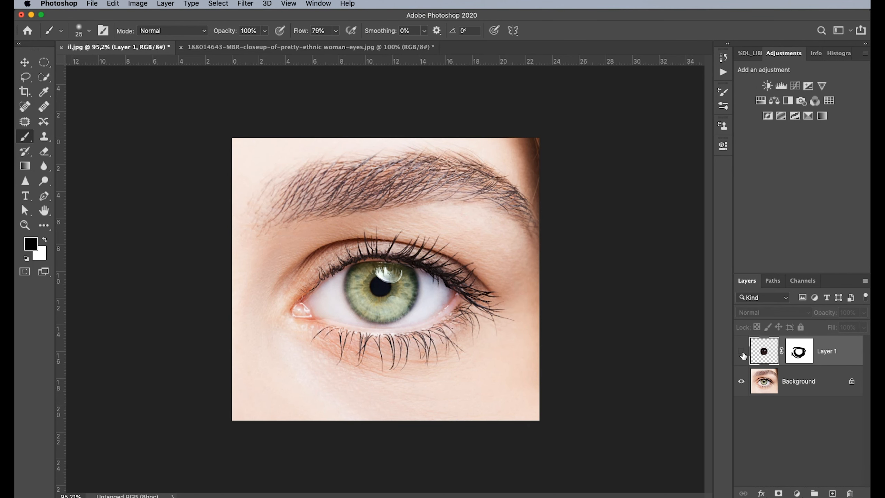
pyautogui.click(742, 350)
pyautogui.click(741, 351)
pyautogui.click(742, 350)
pyautogui.click(741, 351)
pyautogui.click(742, 351)
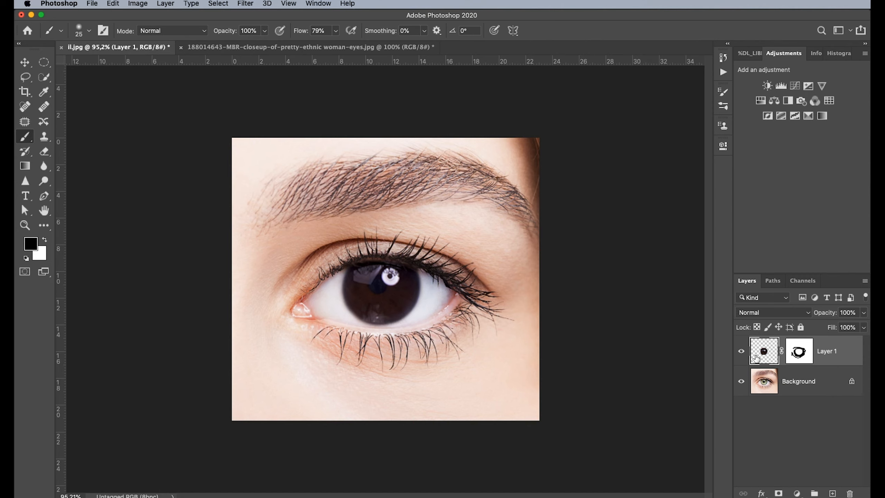
# - Paint black with the Brush on Layer 1's mask along the upper lash line and beneath the iris
pyautogui.click(799, 351)
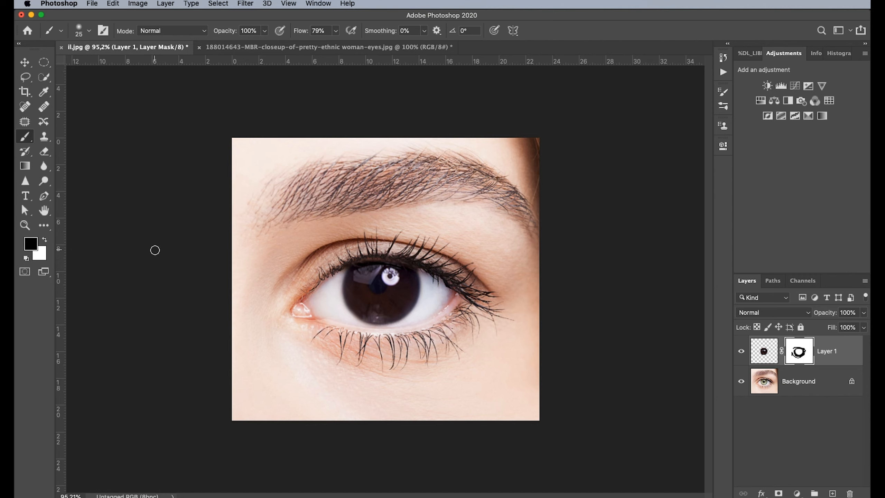
pyautogui.click(30, 139)
pyautogui.moveTo(367, 255)
pyautogui.mouseDown()
pyautogui.moveTo(340, 267)
pyautogui.moveTo(368, 256)
pyautogui.moveTo(423, 272)
pyautogui.mouseUp()
pyautogui.moveTo(360, 332); pyautogui.dragTo(394, 332)
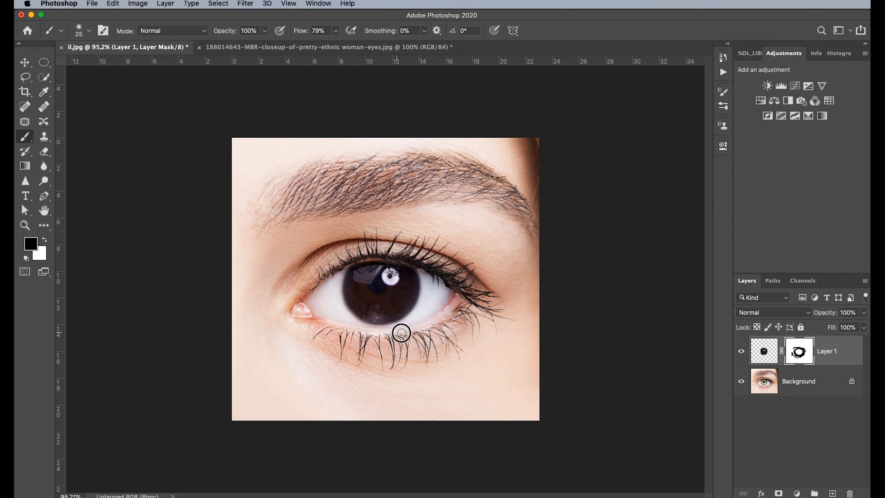
pyautogui.moveTo(356, 255)
pyautogui.mouseDown()
pyautogui.moveTo(338, 265)
pyautogui.moveTo(351, 260)
pyautogui.mouseUp()
# - Add a Curves adjustment clipped to Layer 1 and brighten the iris with a curve point at input 117, output 146
pyautogui.click(795, 86)
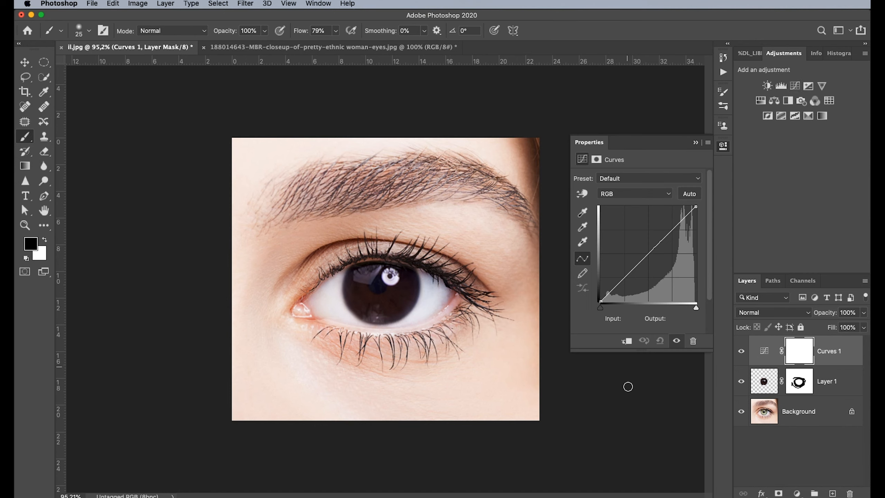
pyautogui.click(627, 341)
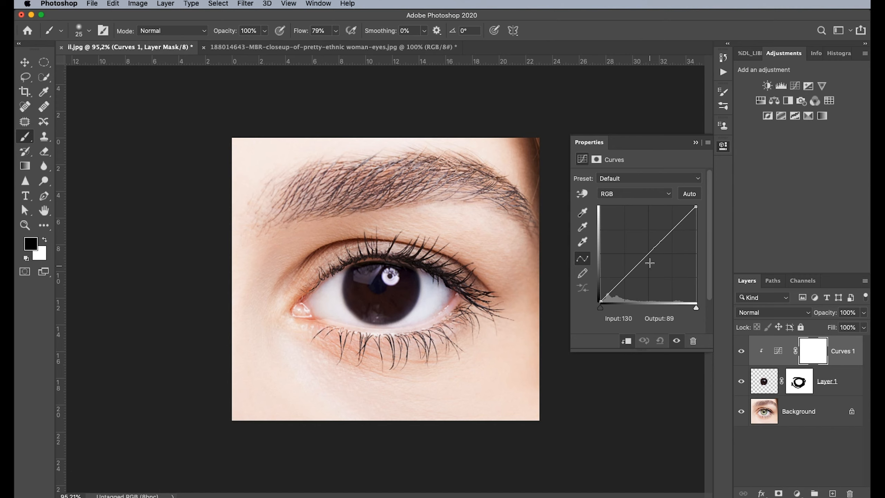
pyautogui.moveTo(648, 256); pyautogui.dragTo(644, 246)
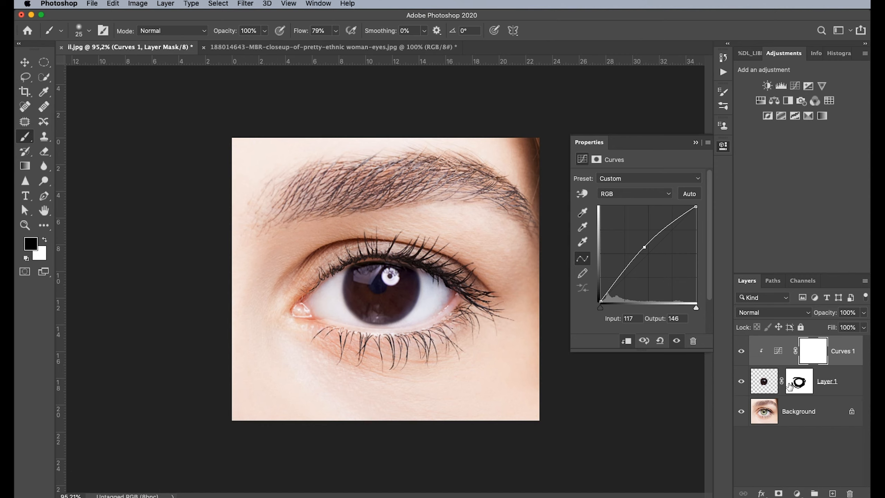
# - Group the Curves 1 adjustment and Layer 1 together
pyautogui.click(849, 360)
pyautogui.click(848, 384)
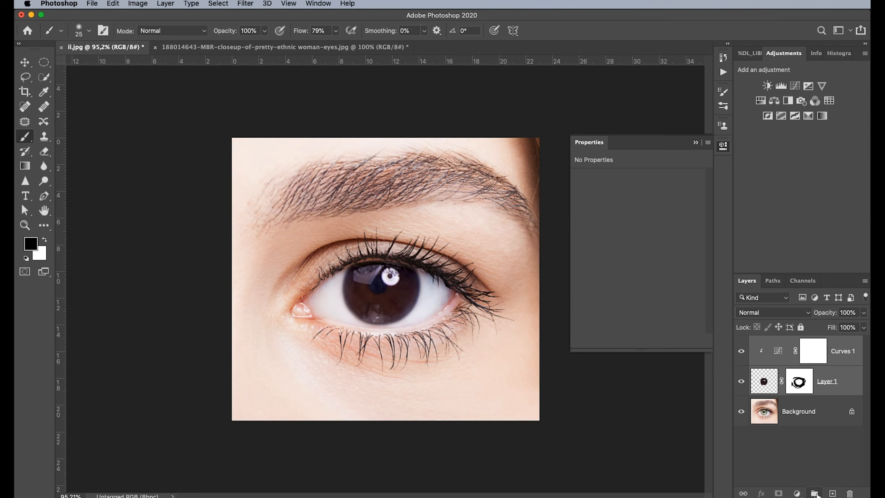
pyautogui.press('super+g')
# - Toggle the iris group's visibility to compare the finished brown eye with the original, leaving the group hidden
pyautogui.click(741, 343)
pyautogui.click(742, 343)
pyautogui.click(741, 343)
pyautogui.click(742, 343)
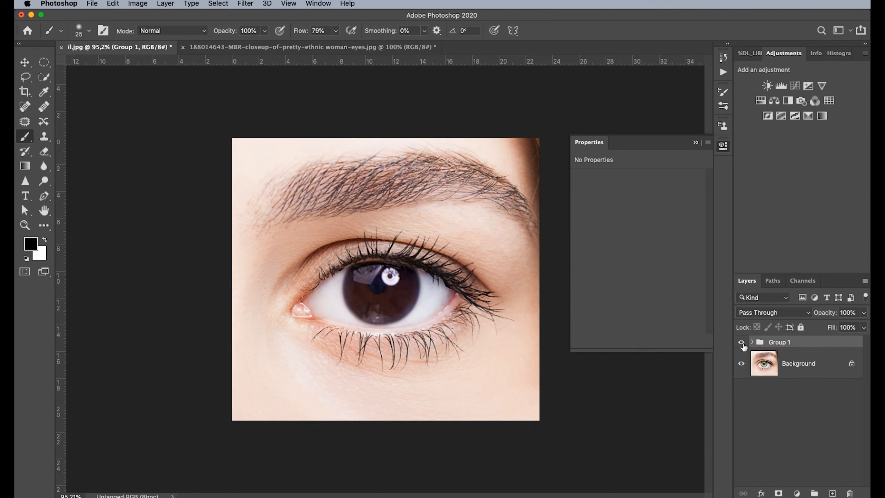
pyautogui.click(742, 343)
pyautogui.click(742, 344)
pyautogui.click(742, 343)
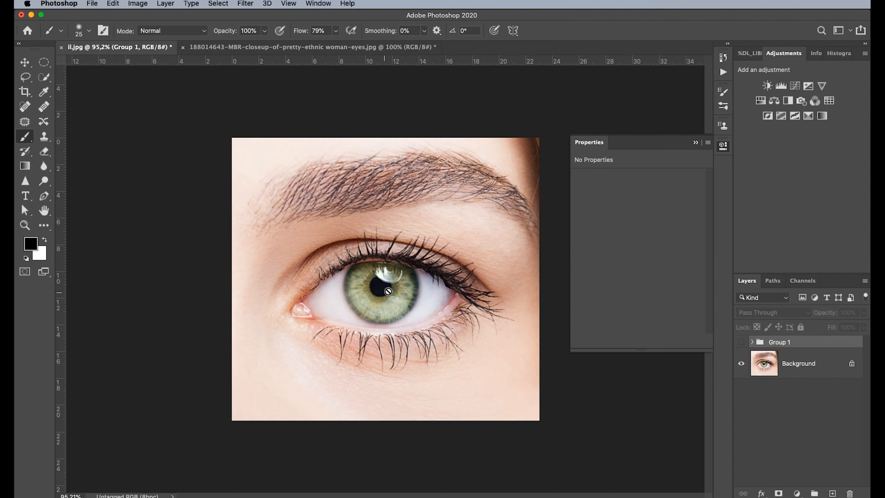
# - Toggle Group 1's visibility to compare the brown iris with the original green one, leaving the group shown
pyautogui.click(741, 342)
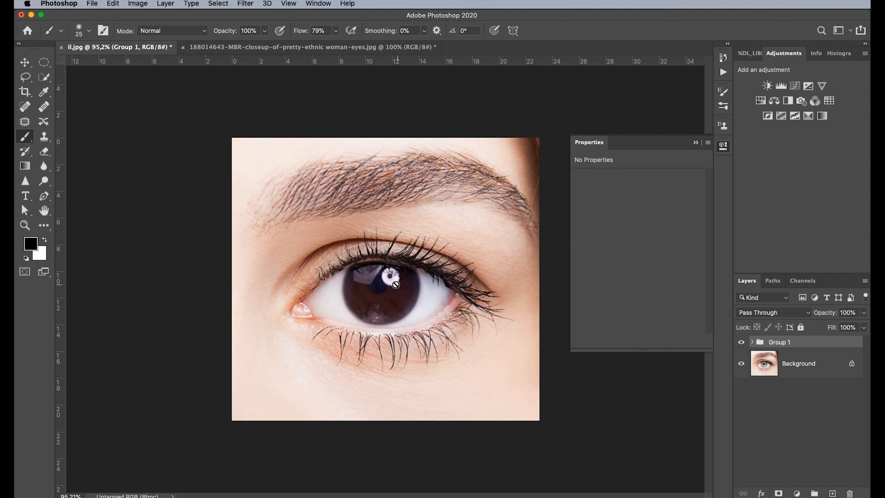
pyautogui.click(741, 342)
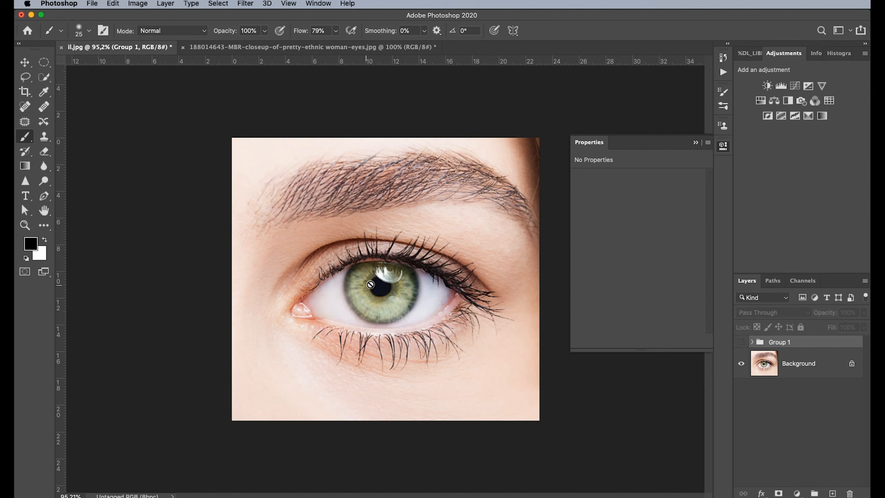
pyautogui.click(741, 343)
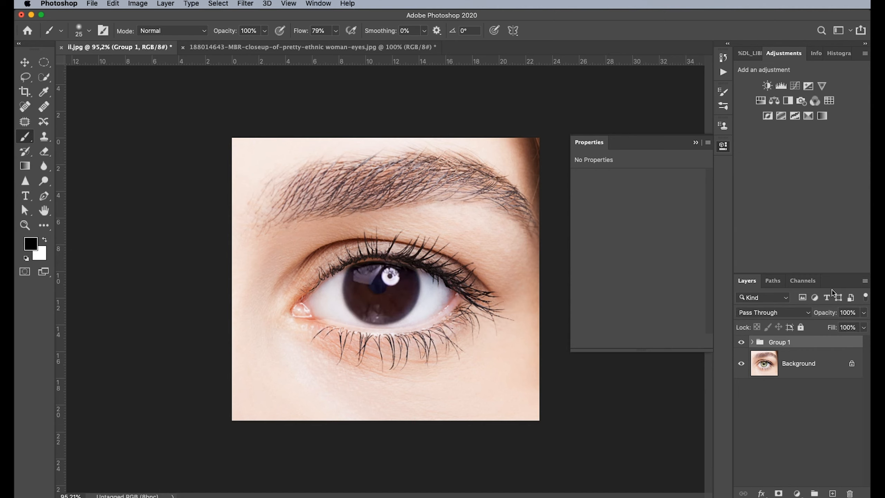
# - Brighten the iris shadows in Group 1's Curves adjustment with a lower curve point at input 41, output 64, and nudge the midtone point slightly
pyautogui.click(752, 342)
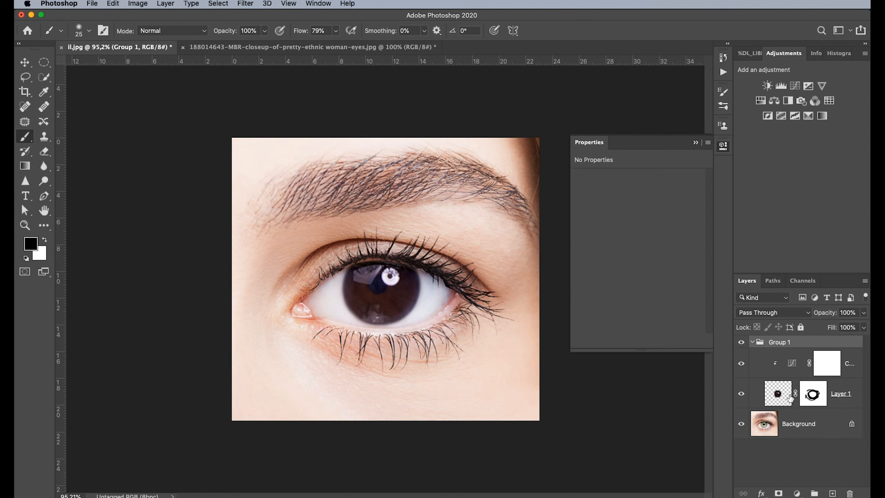
pyautogui.click(790, 364)
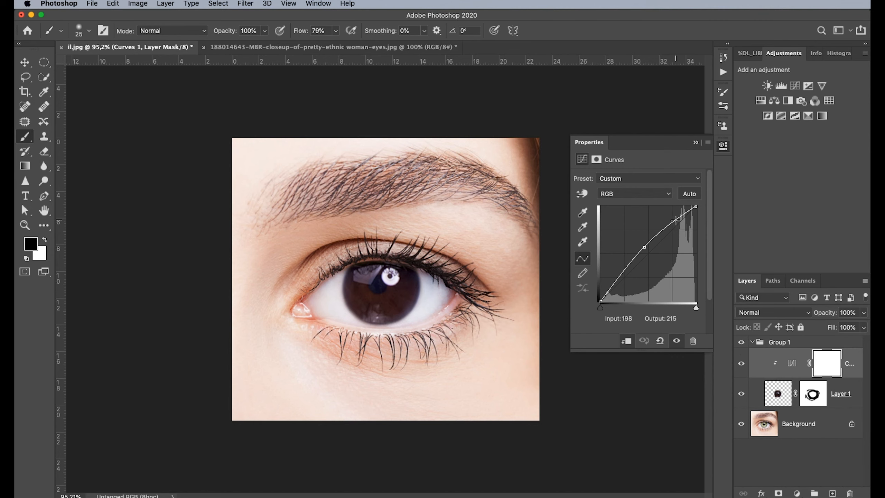
pyautogui.moveTo(610, 286); pyautogui.dragTo(609, 285)
pyautogui.moveTo(645, 248); pyautogui.dragTo(646, 246)
pyautogui.moveTo(610, 285); pyautogui.dragTo(616, 278)
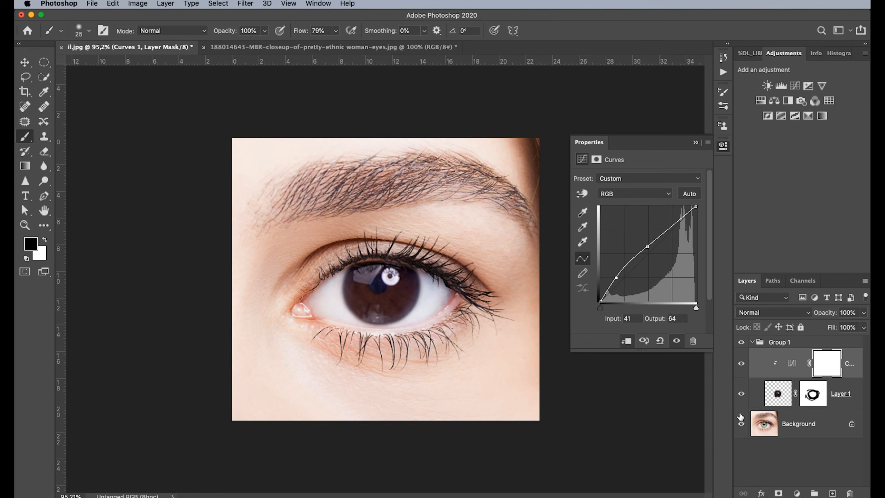
# - Switch Layer 1 off and on repeatedly to compare the pasted iris with the original eye
pyautogui.click(741, 396)
pyautogui.click(741, 395)
pyautogui.click(741, 396)
pyautogui.click(741, 395)
pyautogui.click(741, 395)
pyautogui.click(741, 396)
# - Toggle Group 1 repeatedly to compare the eye before and after the brightened brown iris, leaving the group shown
pyautogui.click(741, 342)
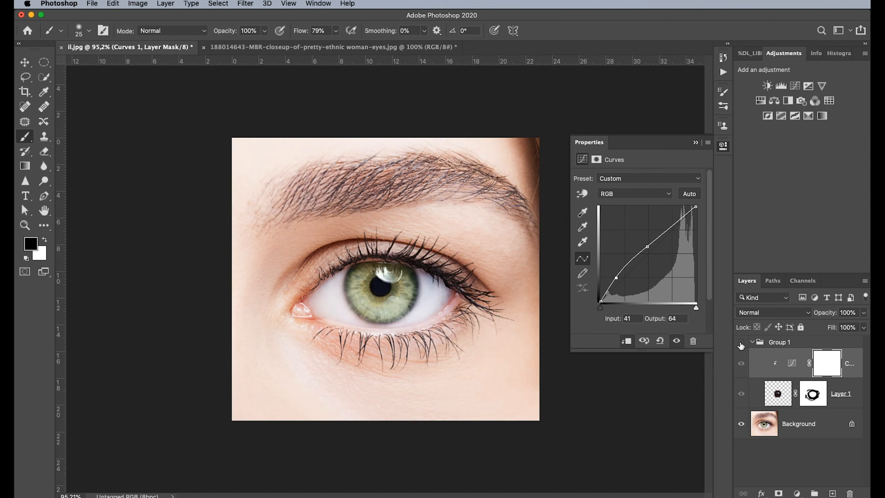
pyautogui.click(741, 342)
pyautogui.click(741, 342)
pyautogui.click(740, 342)
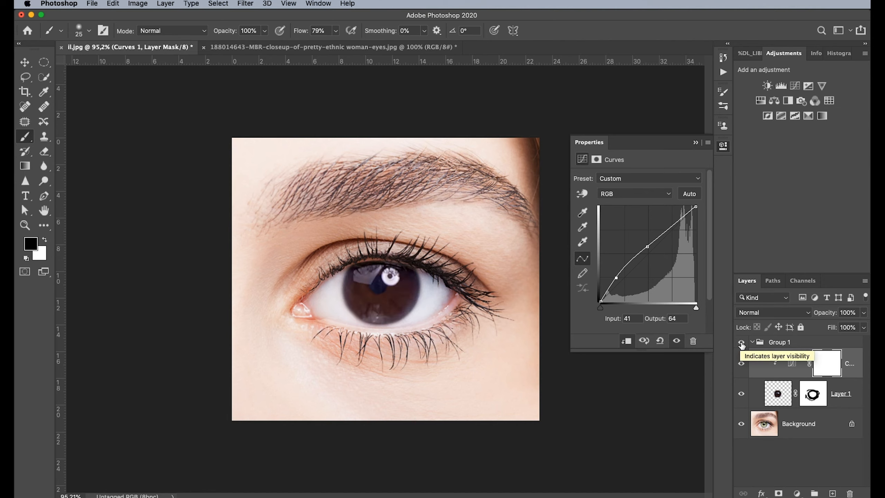
pyautogui.click(742, 343)
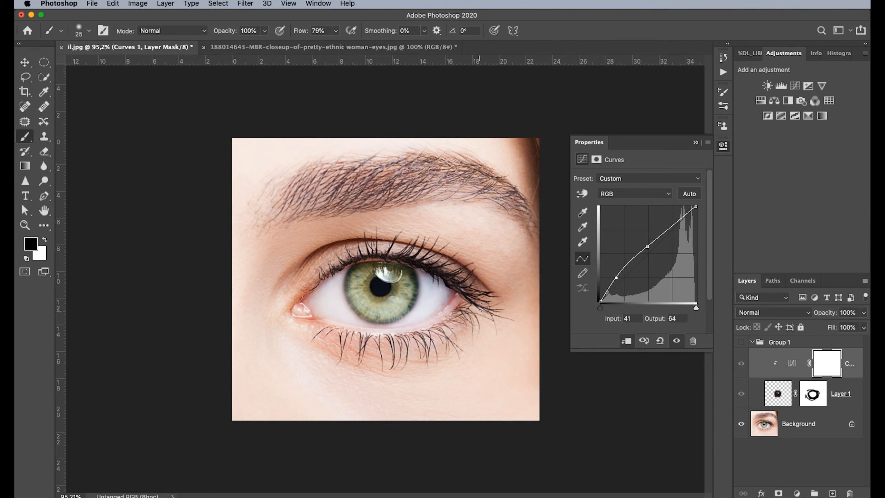
pyautogui.click(742, 343)
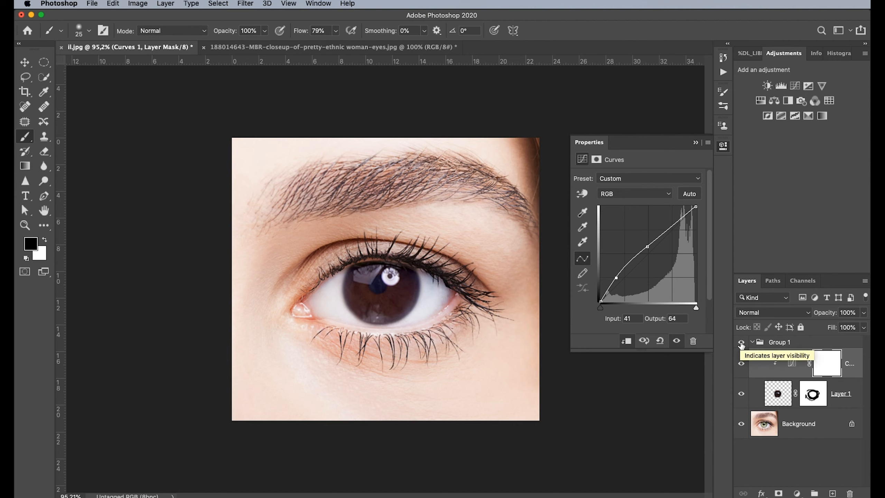
pyautogui.click(742, 343)
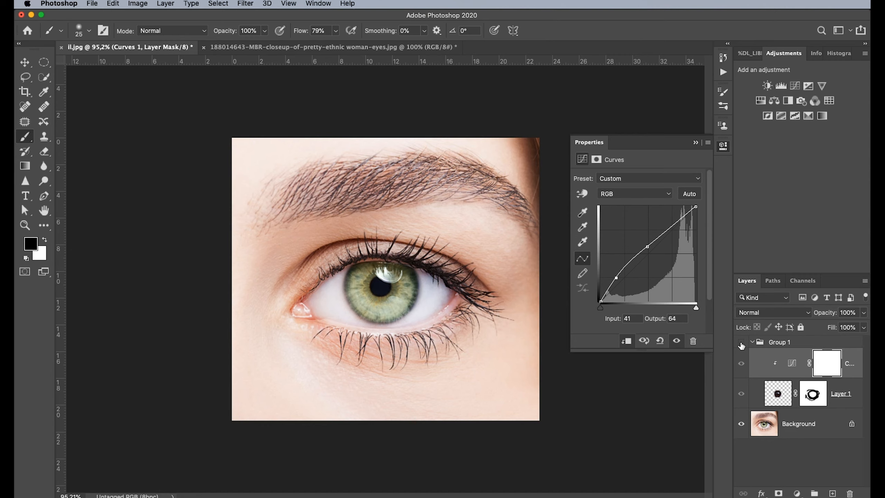
pyautogui.click(742, 343)
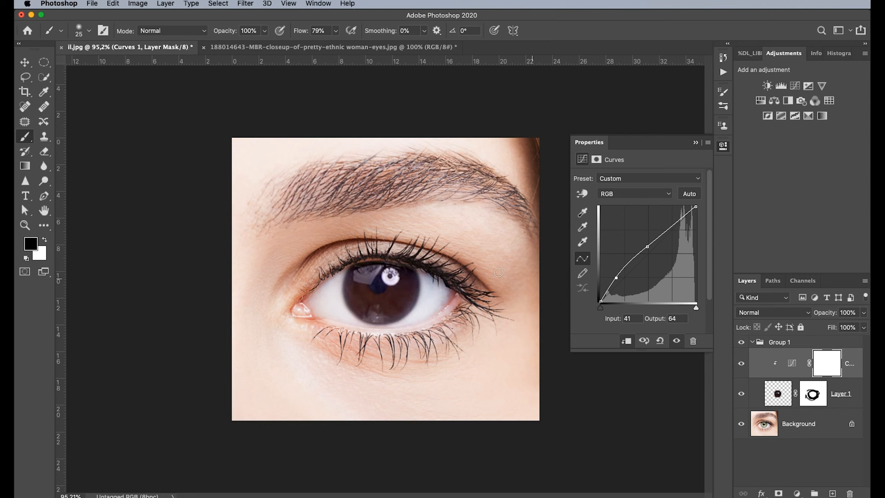
pyautogui.click(742, 344)
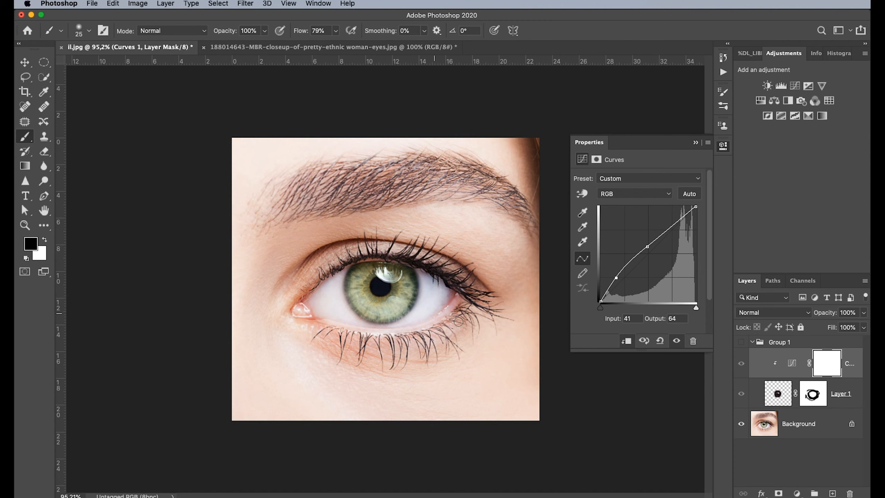
pyautogui.click(741, 342)
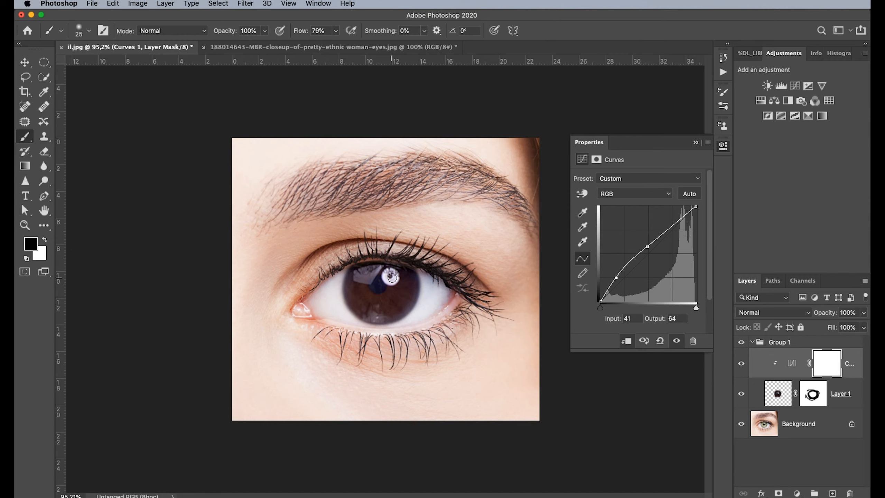
pyautogui.click(741, 342)
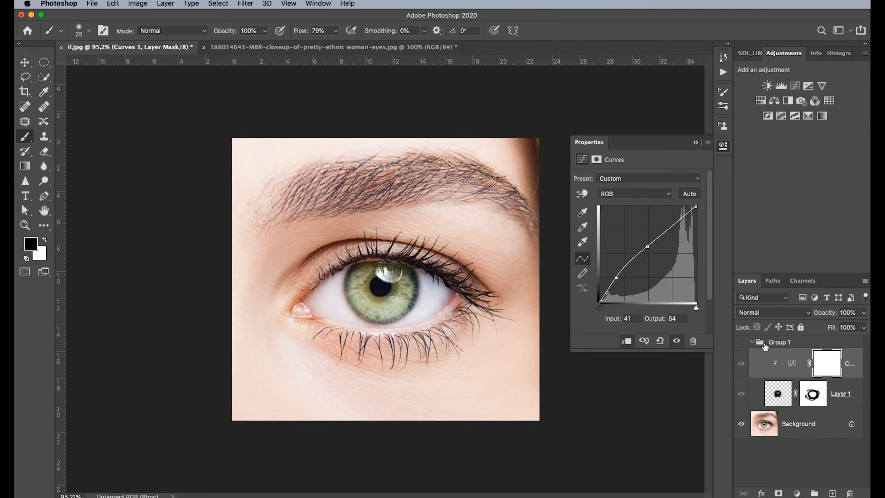
pyautogui.click(741, 342)
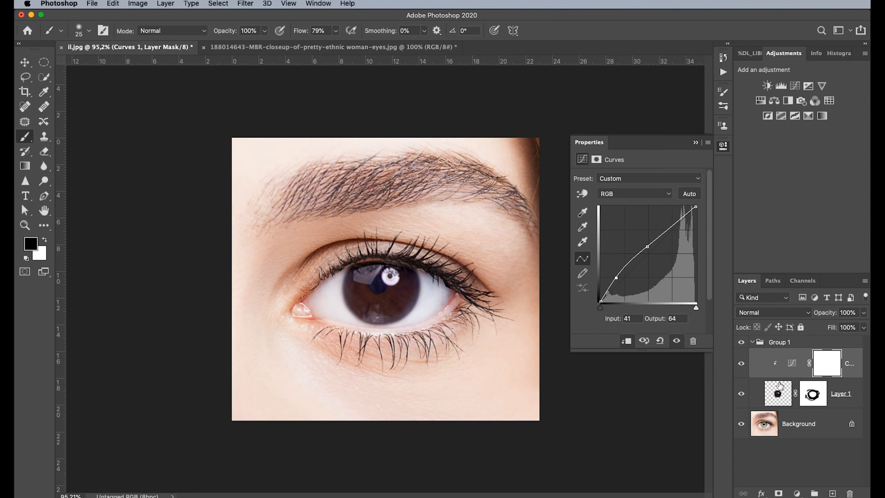
pyautogui.click(741, 342)
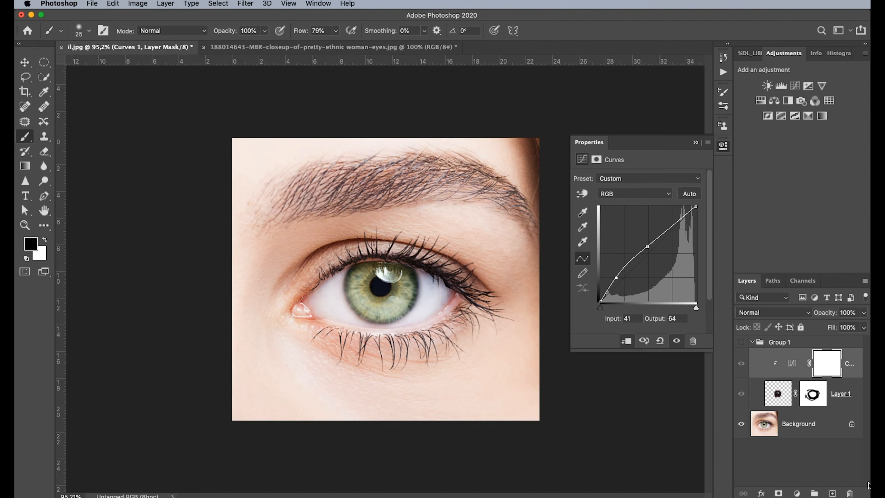
pyautogui.click(741, 342)
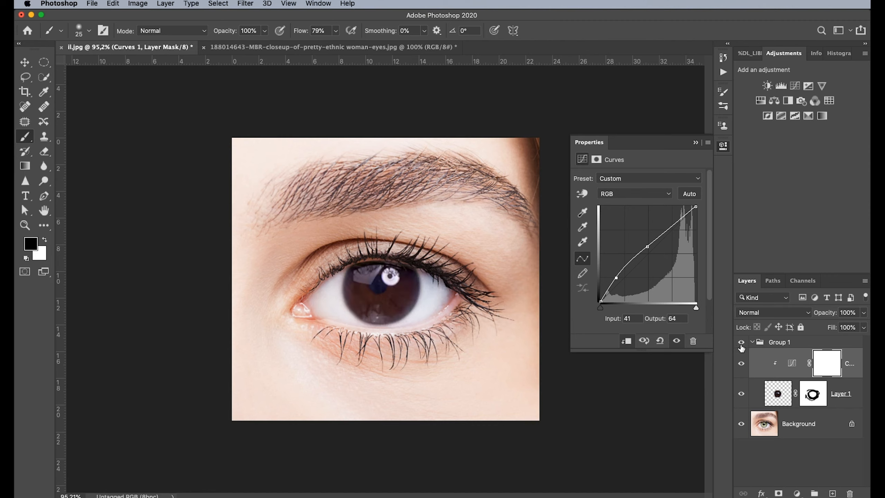
pyautogui.click(676, 318)
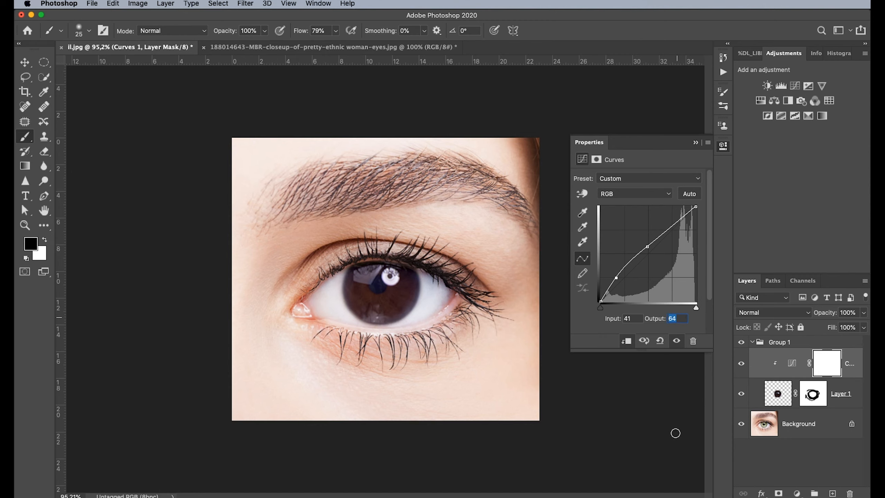